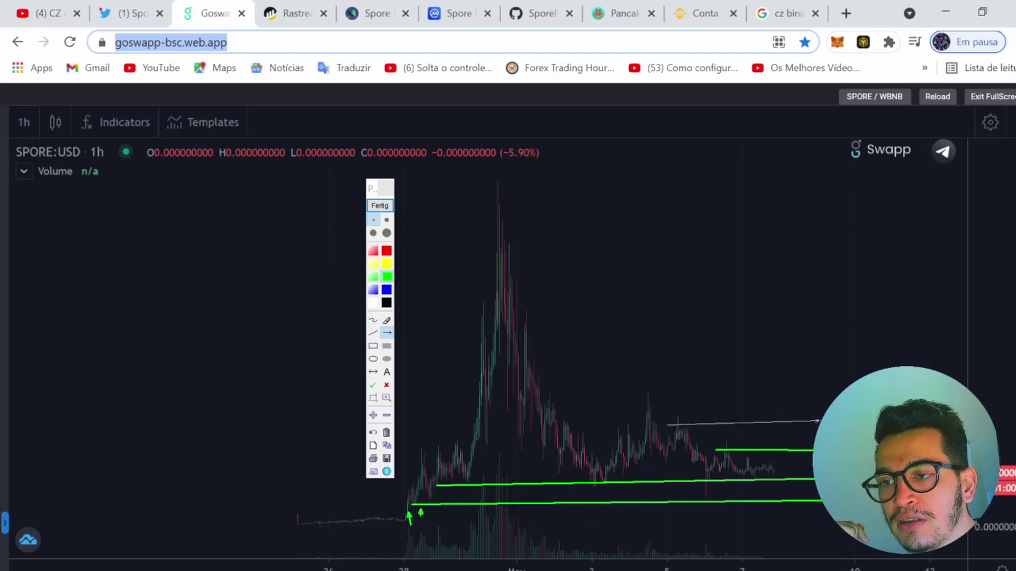
Draw a green zigzag of arrows projecting the SPORE price sharply upward to the top
left_click_drag(768, 435, 767, 431)
left_click_drag(767, 431, 789, 451)
left_click_drag(788, 450, 800, 357)
left_click_drag(800, 357, 866, 293)
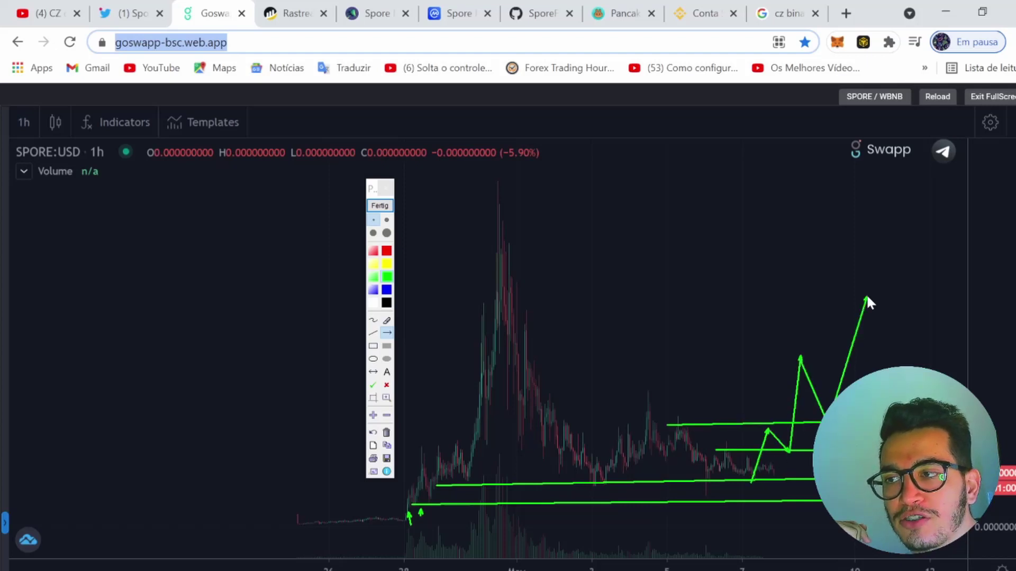
Add horizontal price levels and further arrows, including a new top level near the peak
left_click_drag(526, 360, 698, 342)
left_click_drag(881, 346, 1011, 359)
left_click_drag(868, 299, 922, 204)
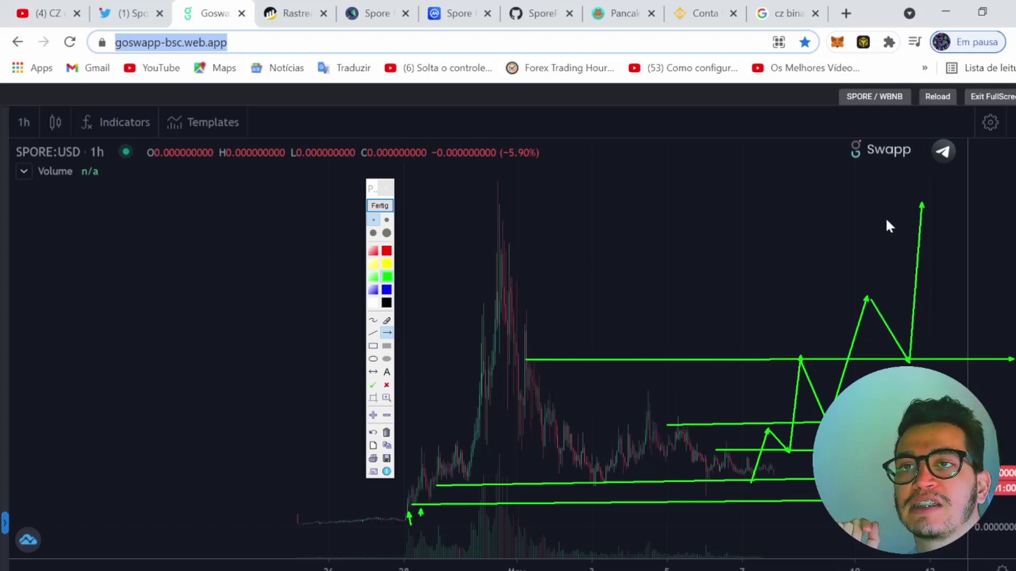
left_click_drag(495, 244, 1013, 250)
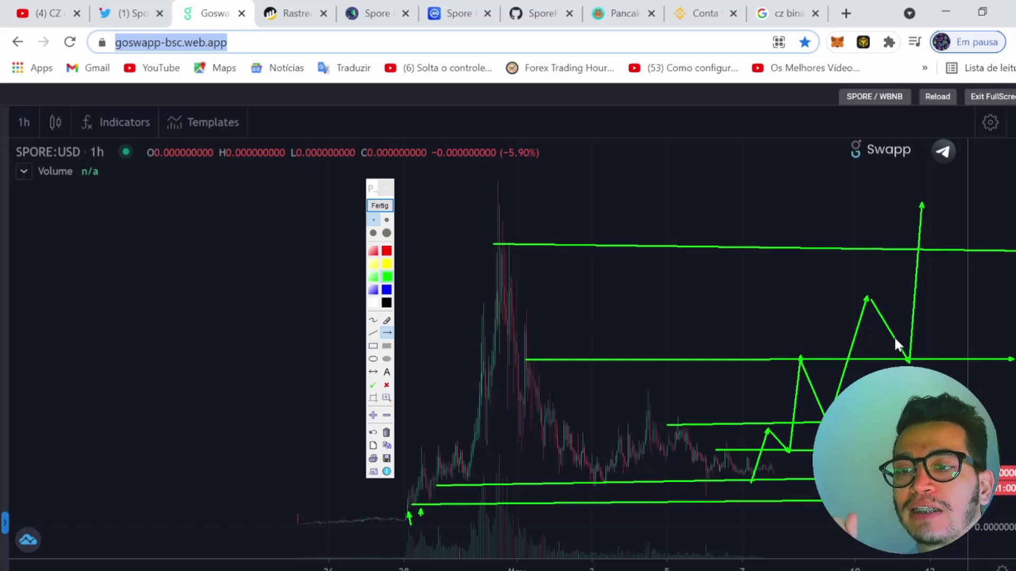
Clear the chart's drawings with Fertig, sketch two test arrows, then clear them again
left_click(373, 210)
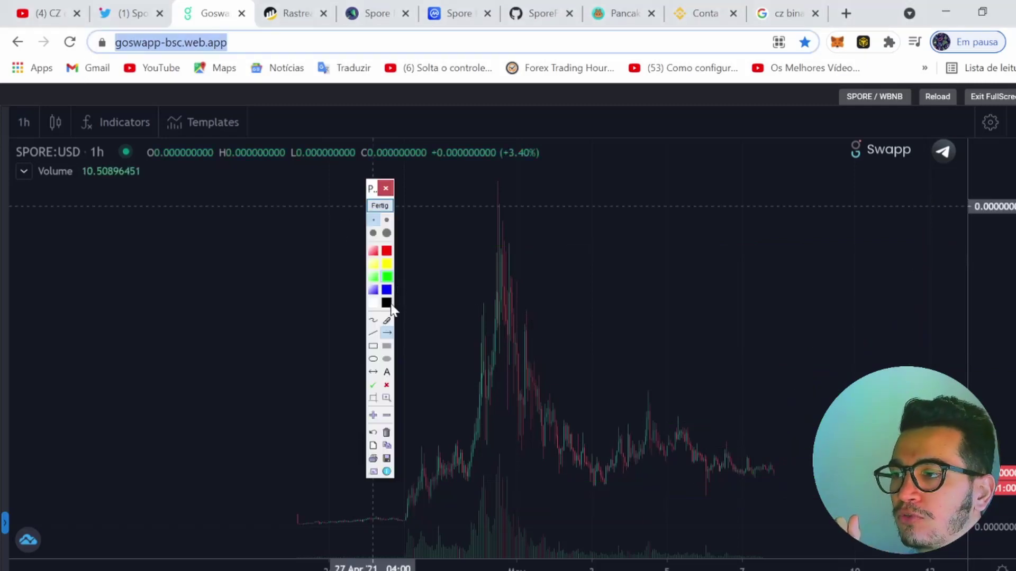
left_click_drag(794, 484, 812, 466)
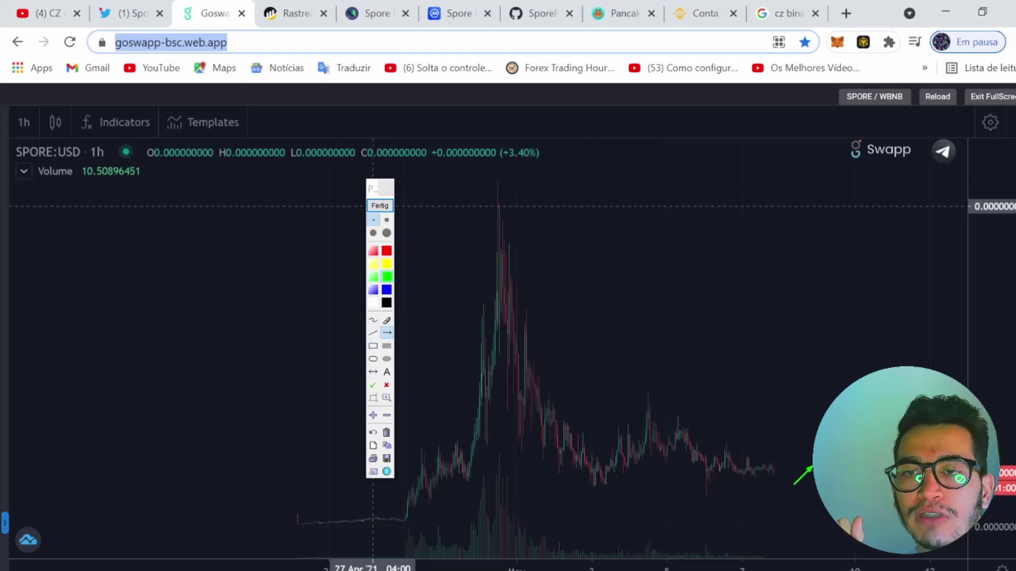
mouse_move(906, 402)
left_mouse_down()
mouse_move(882, 8)
mouse_move(889, 102)
left_mouse_up()
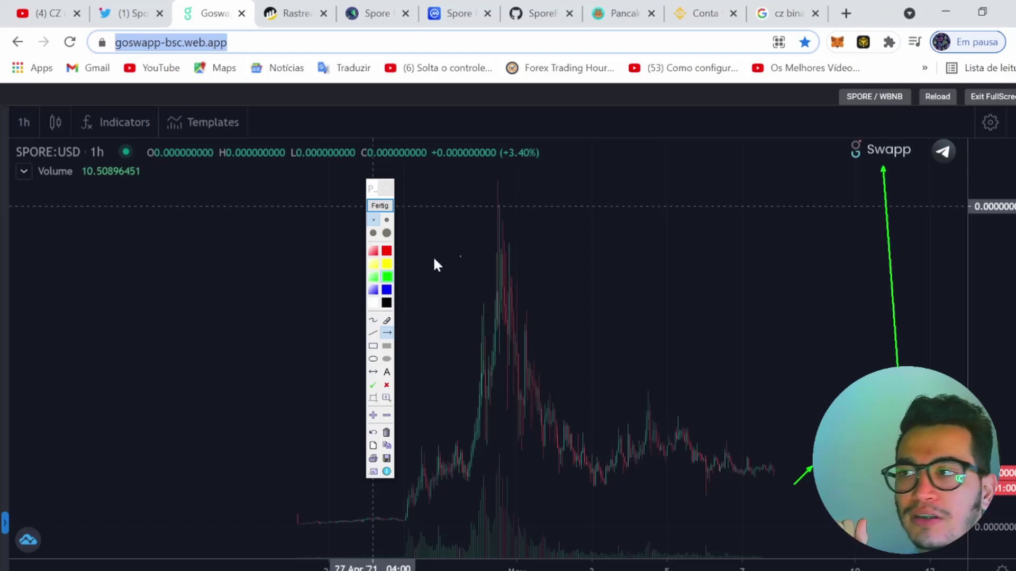
left_click(380, 206)
Compress the price axis vertically, draw a projection arrow and peak line, then clear everything
mouse_move(991, 215)
left_mouse_down()
mouse_move(999, 249)
mouse_move(989, 365)
mouse_move(1001, 354)
mouse_move(998, 370)
left_mouse_up()
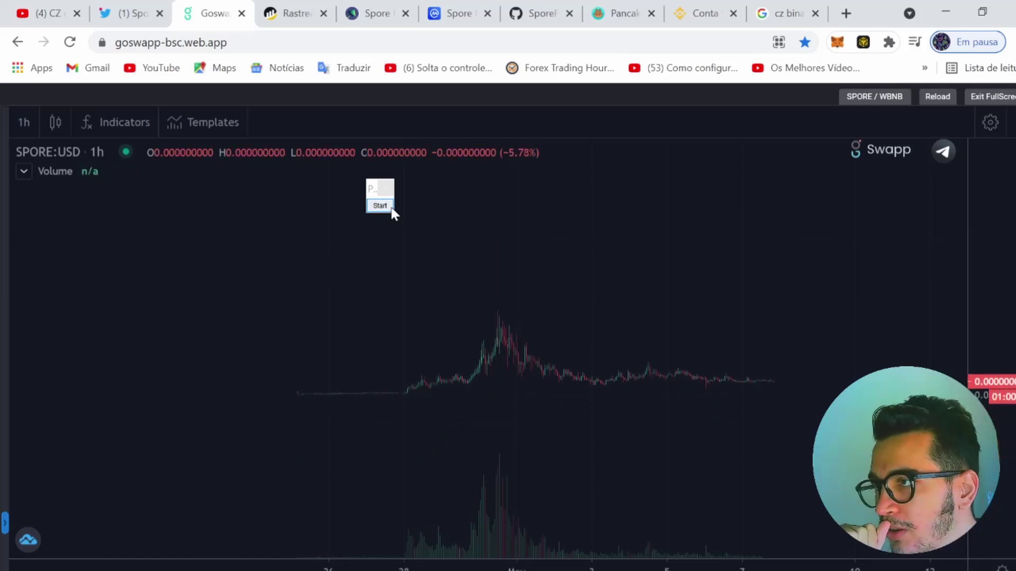
left_click(380, 205)
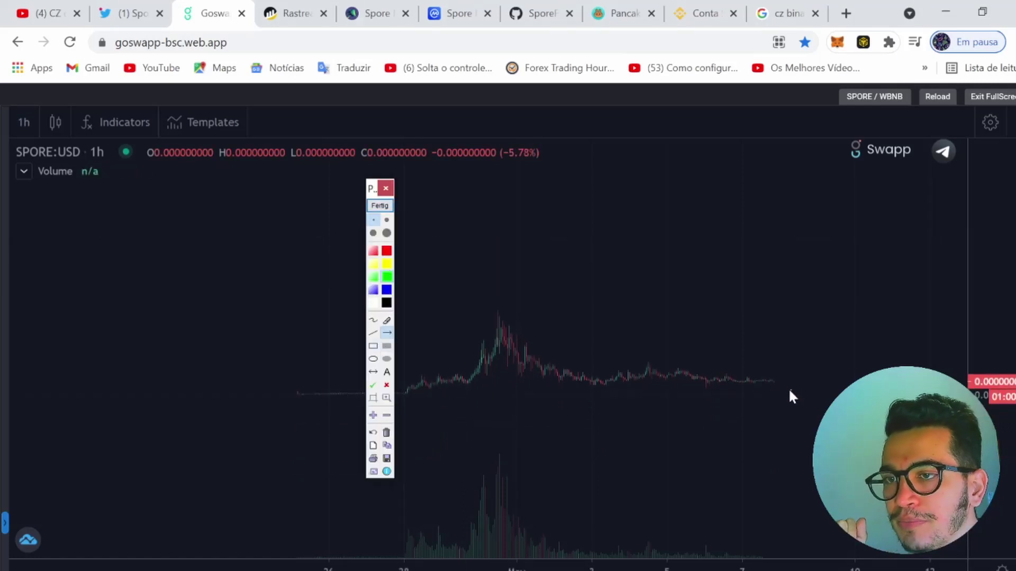
mouse_move(779, 381)
left_mouse_down()
mouse_move(774, 205)
mouse_move(823, 139)
mouse_move(852, 262)
left_mouse_up()
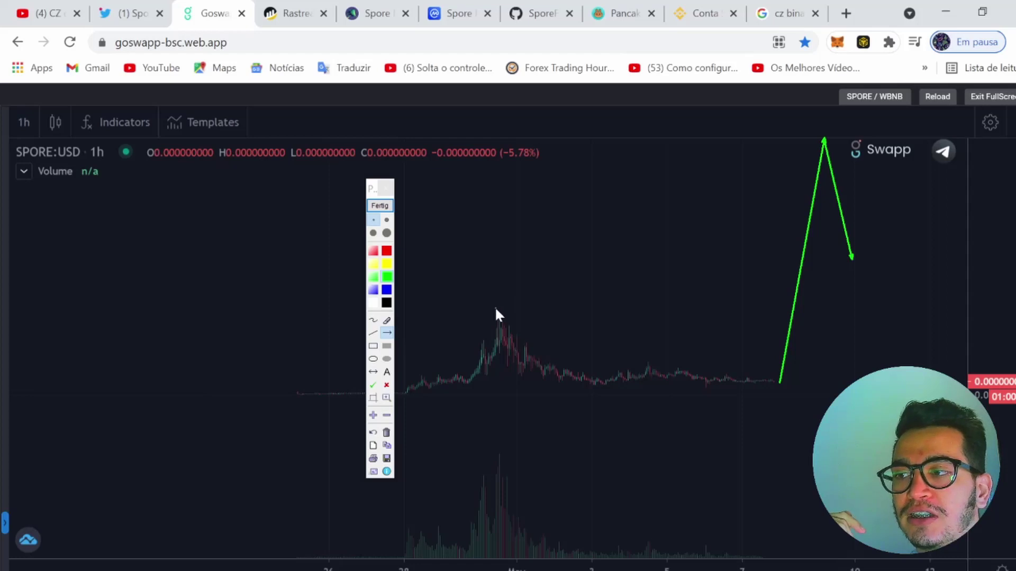
left_click_drag(495, 307, 973, 308)
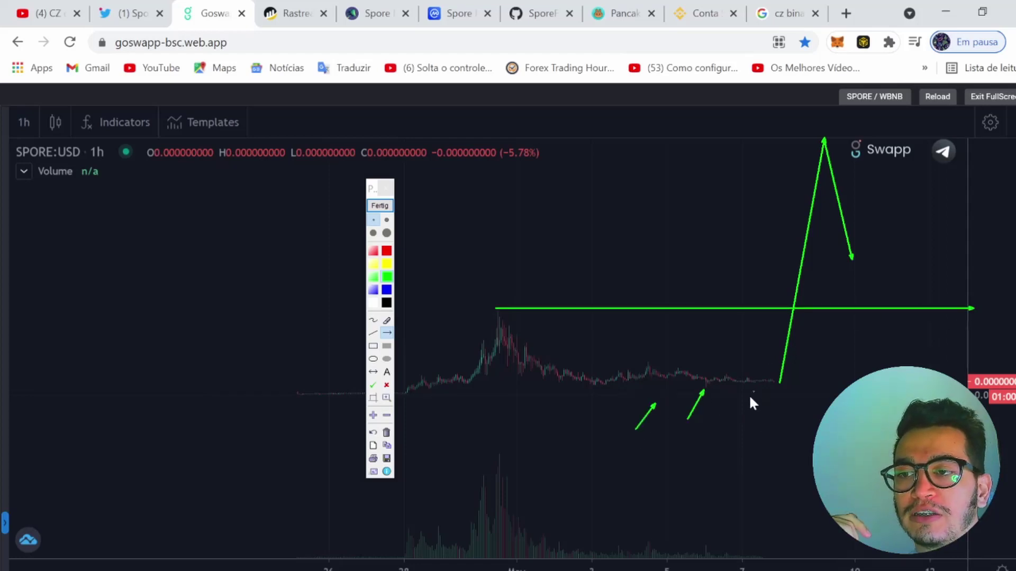
left_click(379, 206)
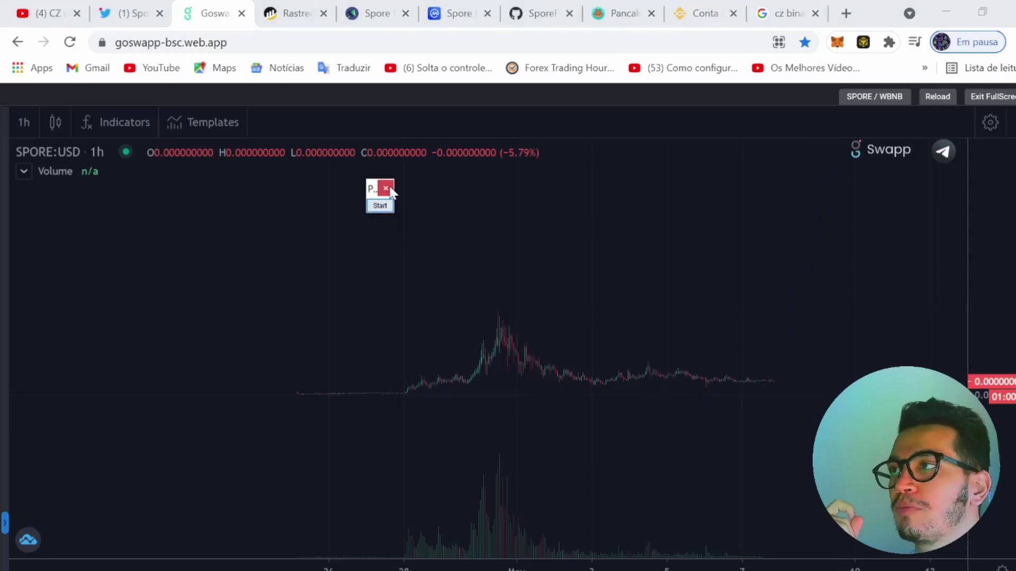
left_click(613, 15)
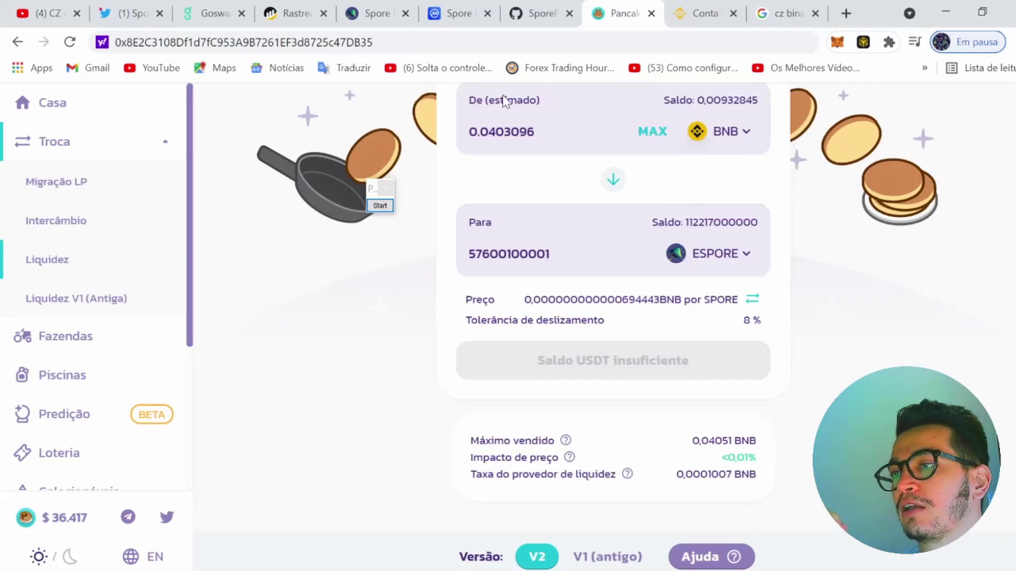
scroll(307, 291, "up", 3)
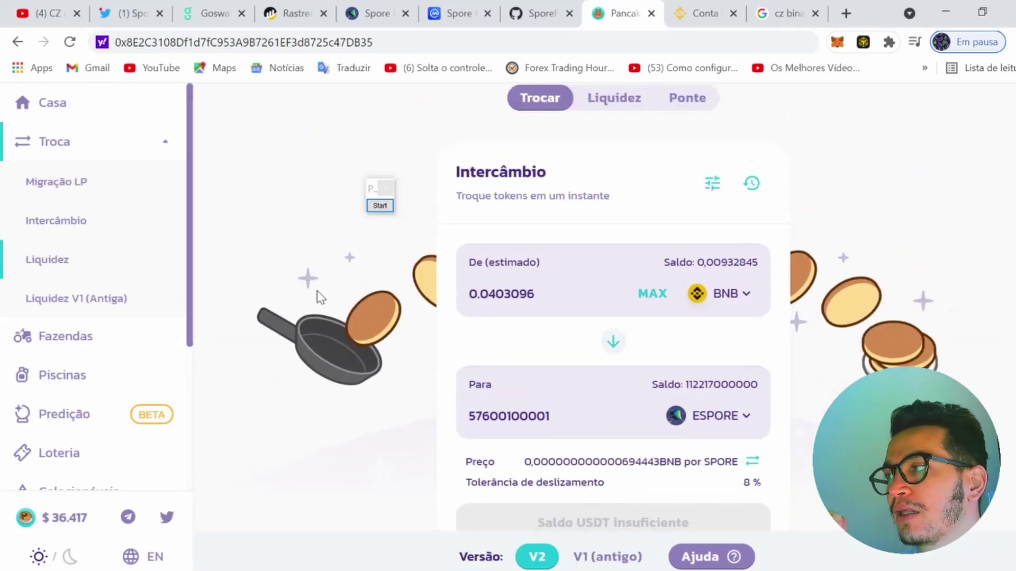
scroll(633, 381, "up", 2)
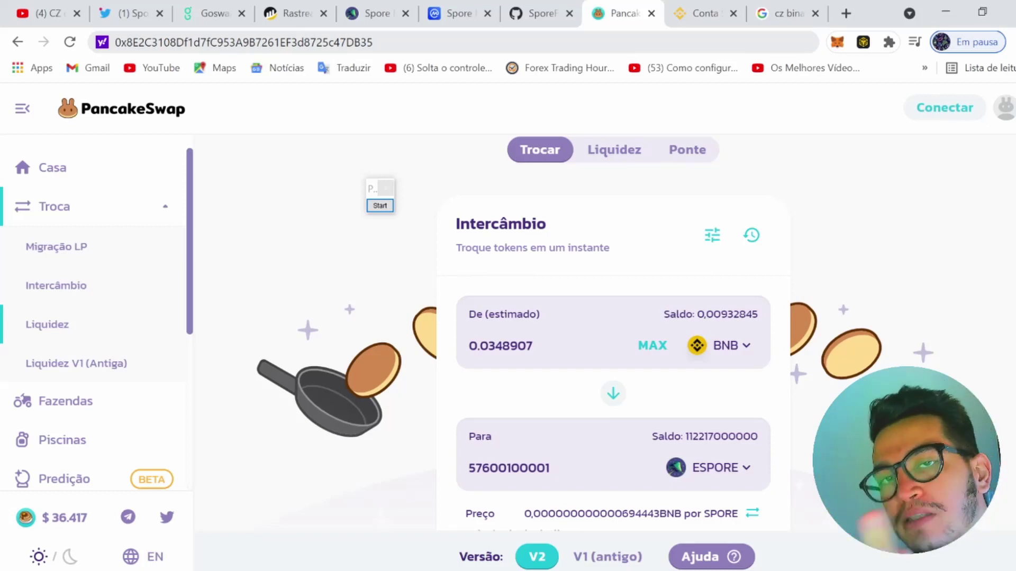
left_click(701, 12)
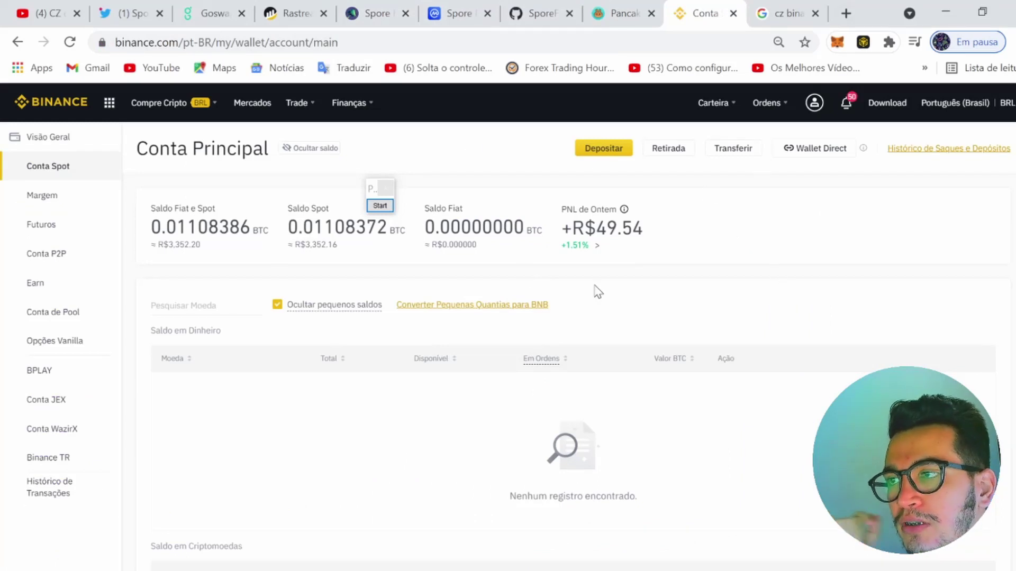
Open Binance's BTC withdrawal page (Retirada), then move over to the Google Images tab
left_click(673, 154)
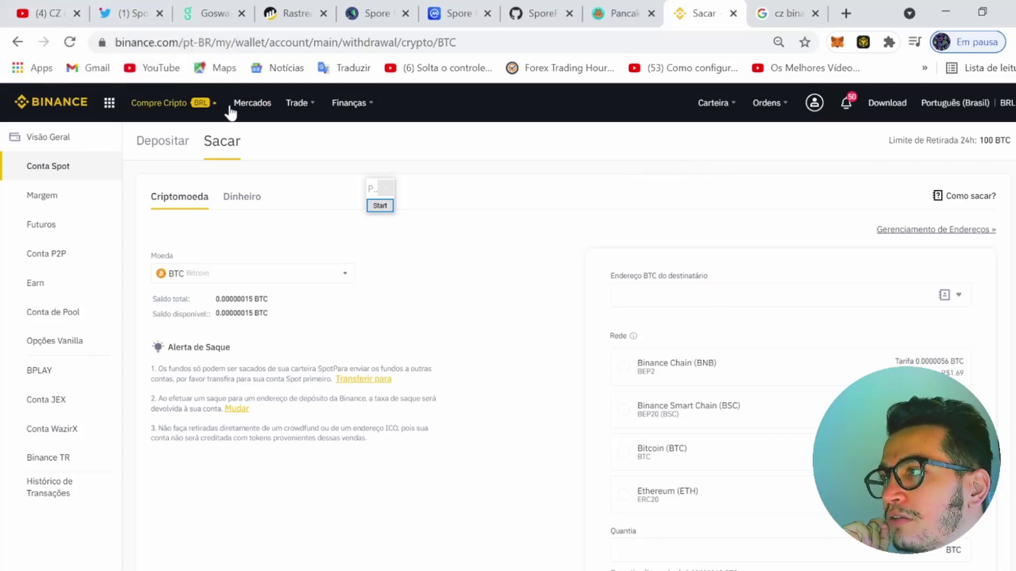
mouse_move(311, 103)
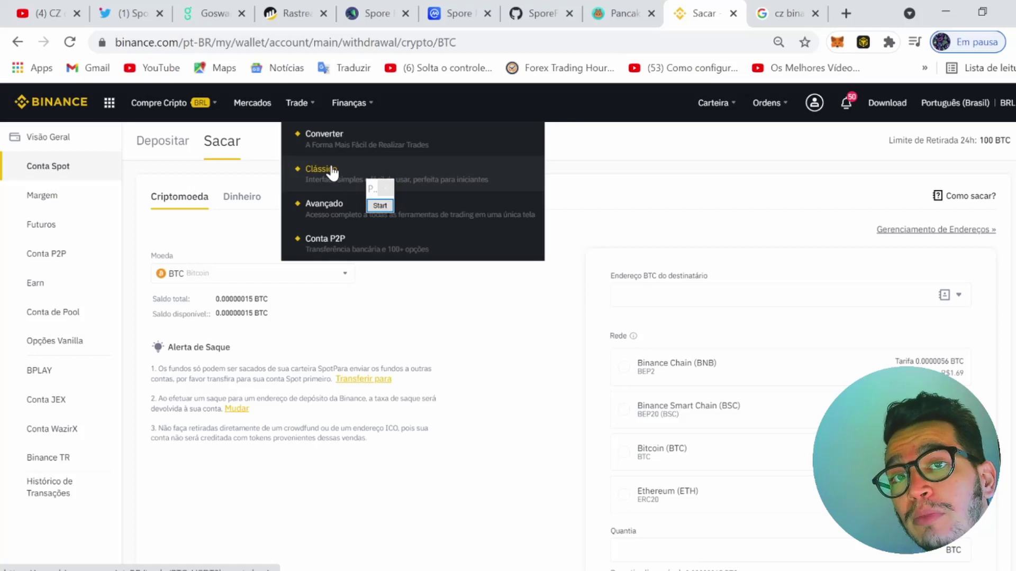
left_click(795, 5)
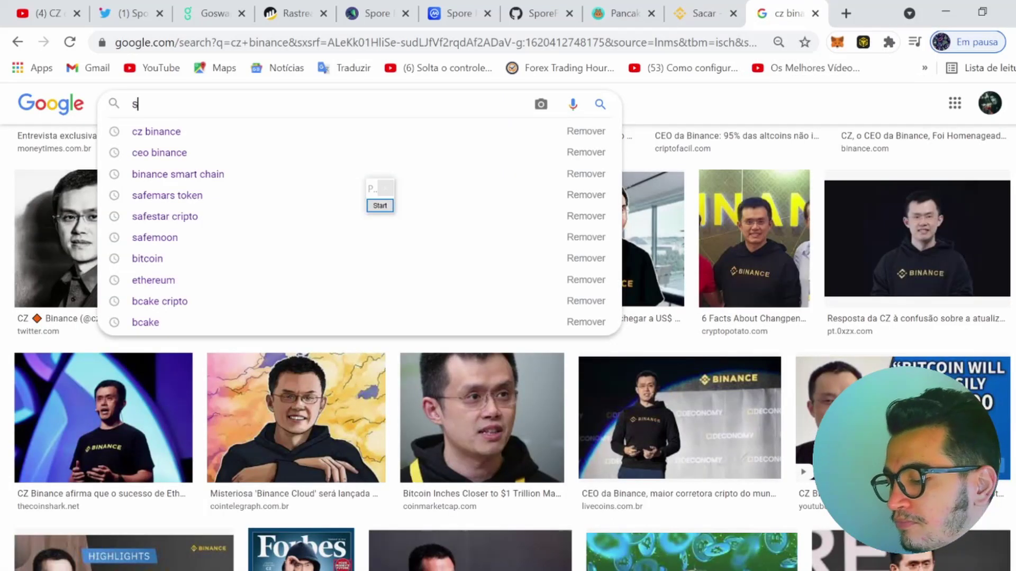
Search Google for 'smart chain binance' and show all web results instead of images
type("mart ")
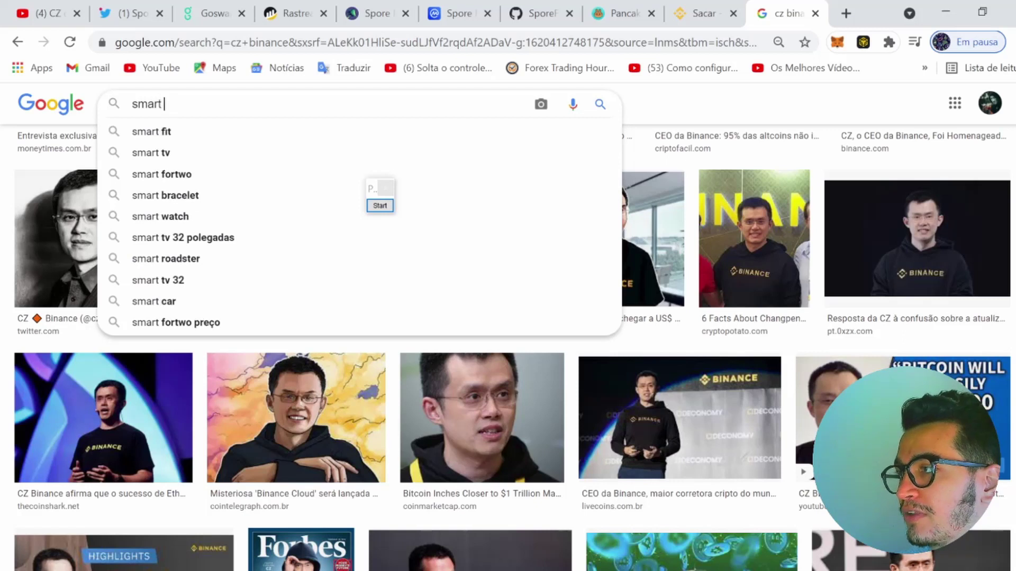
type("chain binance")
key("Return")
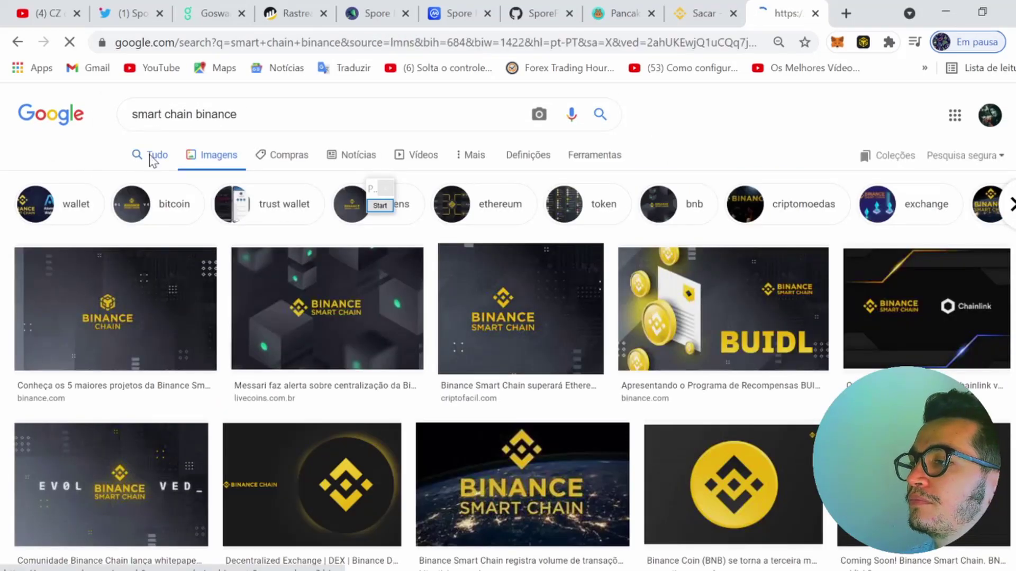
left_click(154, 157)
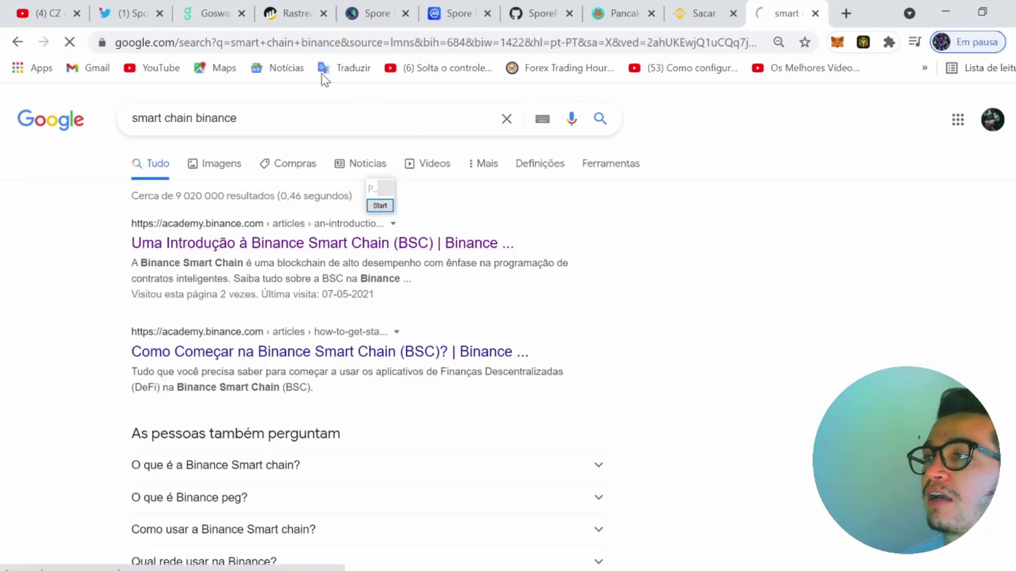
Read the Binance Academy BSC introduction article down to the PancakeSwap and DeFi passage
left_click(304, 45)
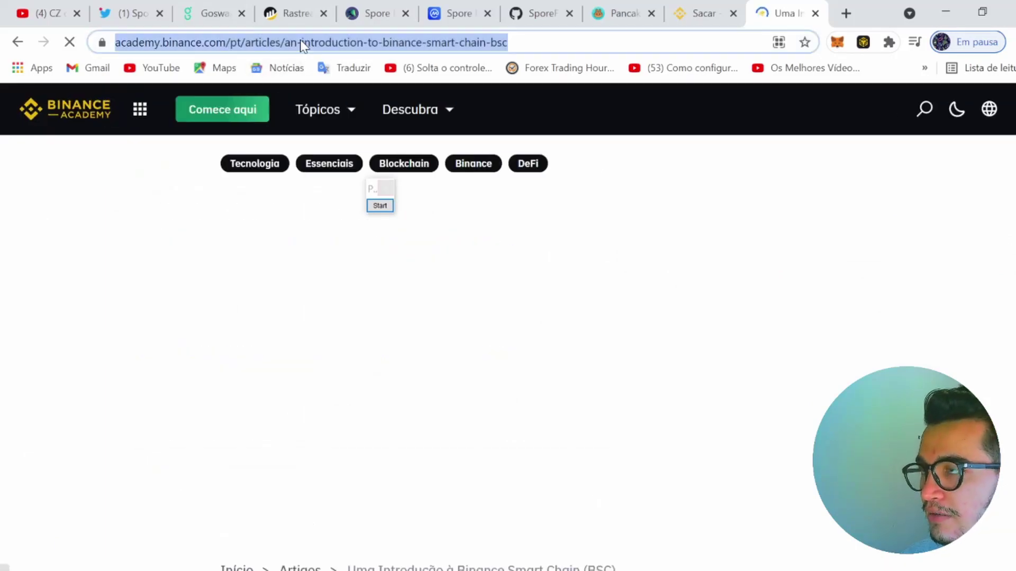
scroll(458, 198, "down", 8)
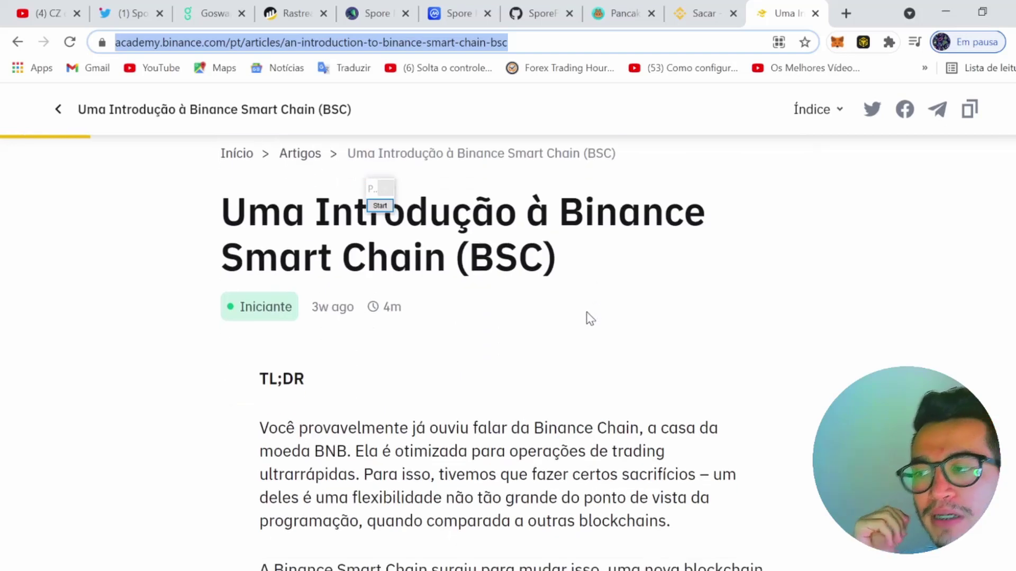
scroll(590, 319, "down", 20)
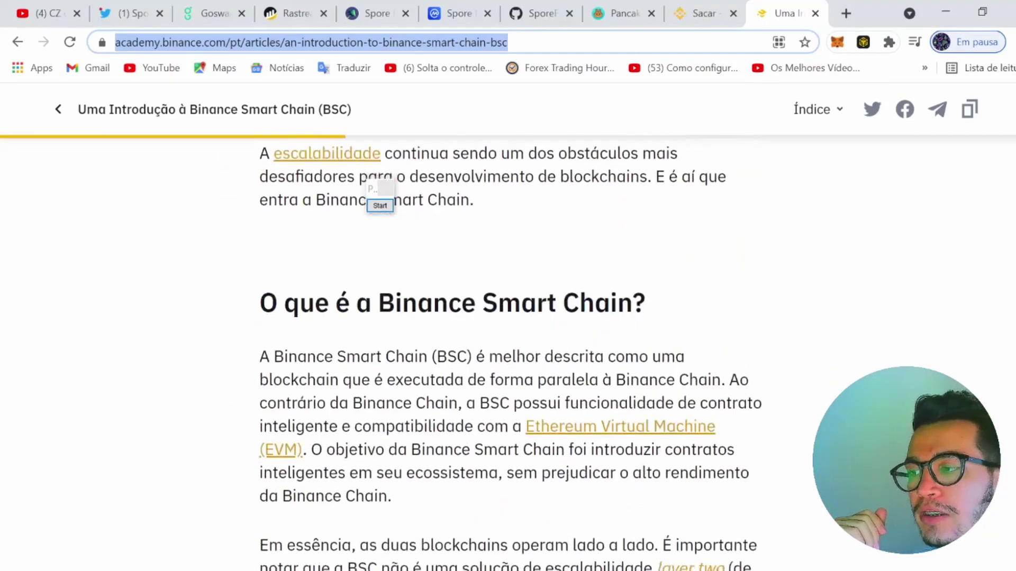
scroll(579, 324, "down", 15)
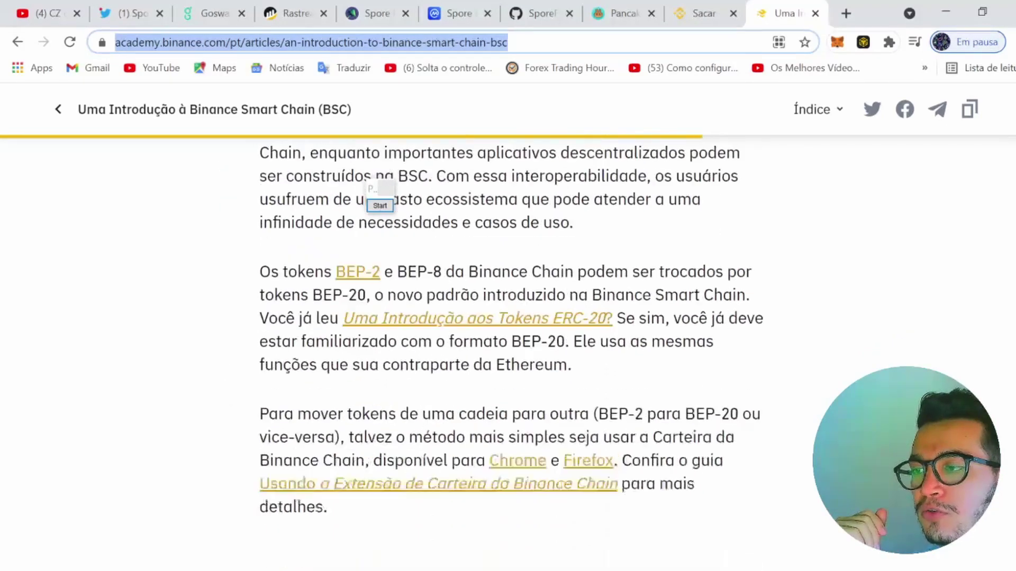
scroll(529, 349, "down", 11)
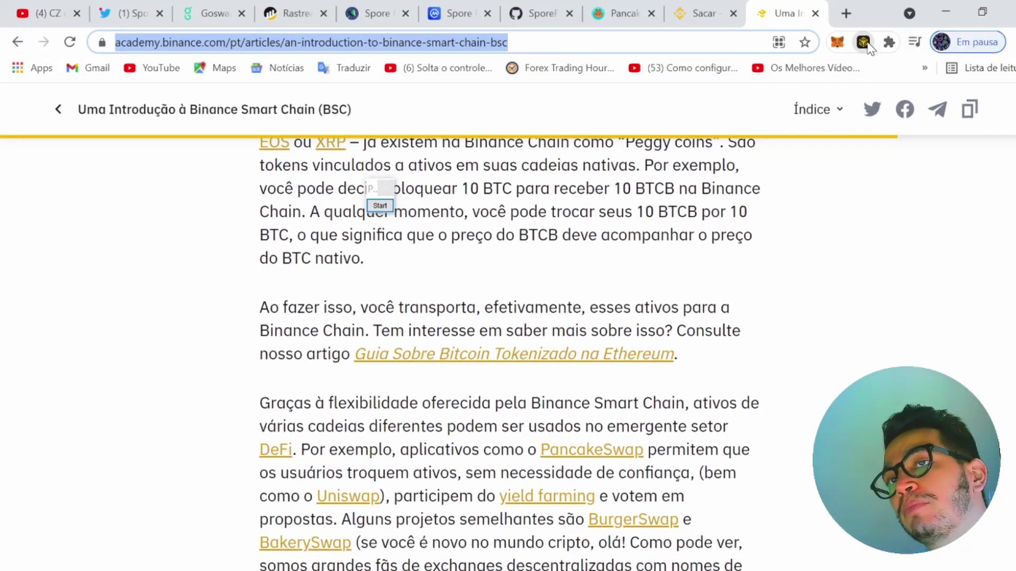
Check Binance Chain Wallet's 0.0093 BNB balance and network list, then return to the withdrawal page
left_click(863, 42)
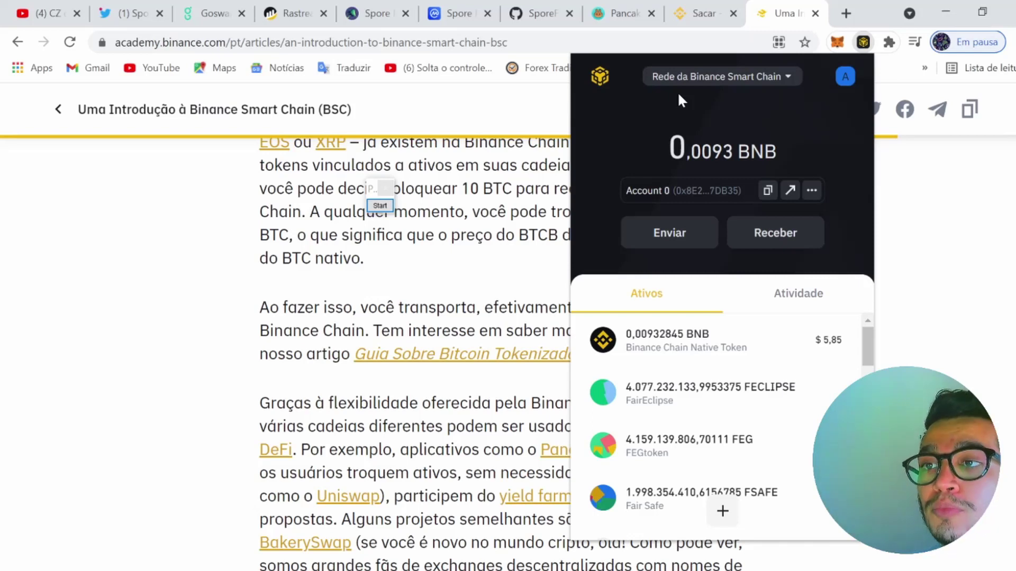
left_click(705, 80)
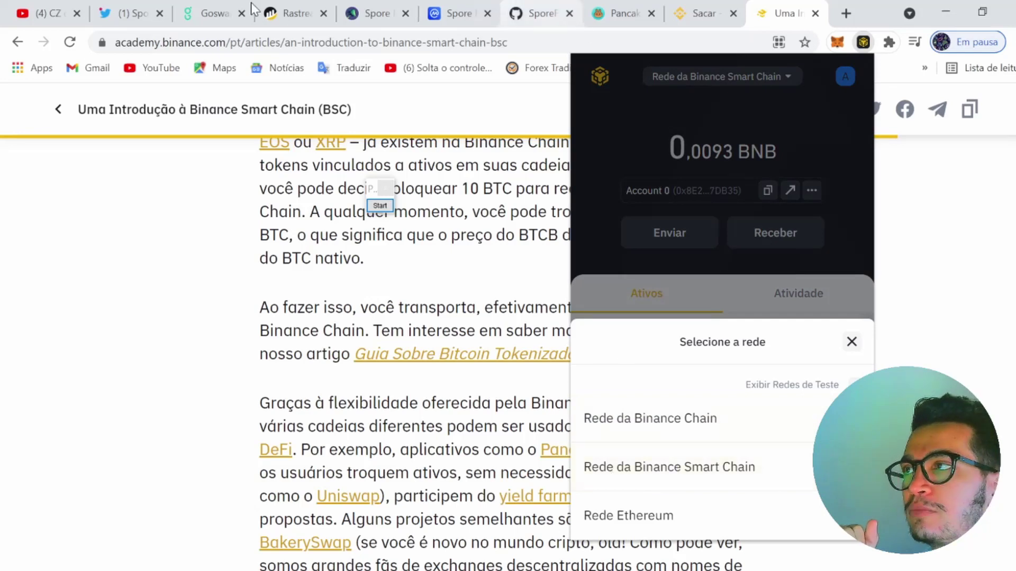
left_click(699, 1)
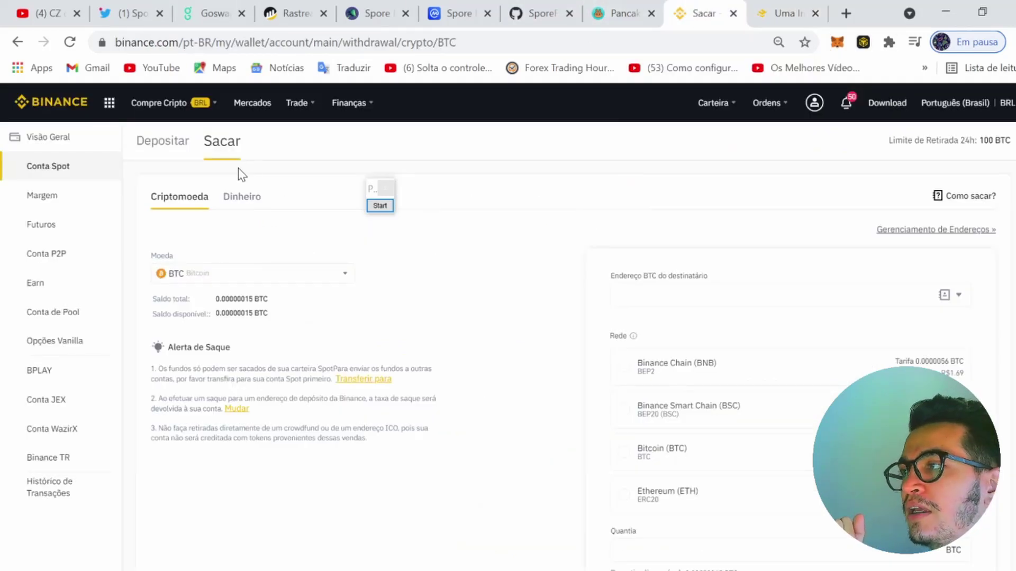
Change the withdrawal coin in the Moeda dropdown to BNB
mouse_move(731, 91)
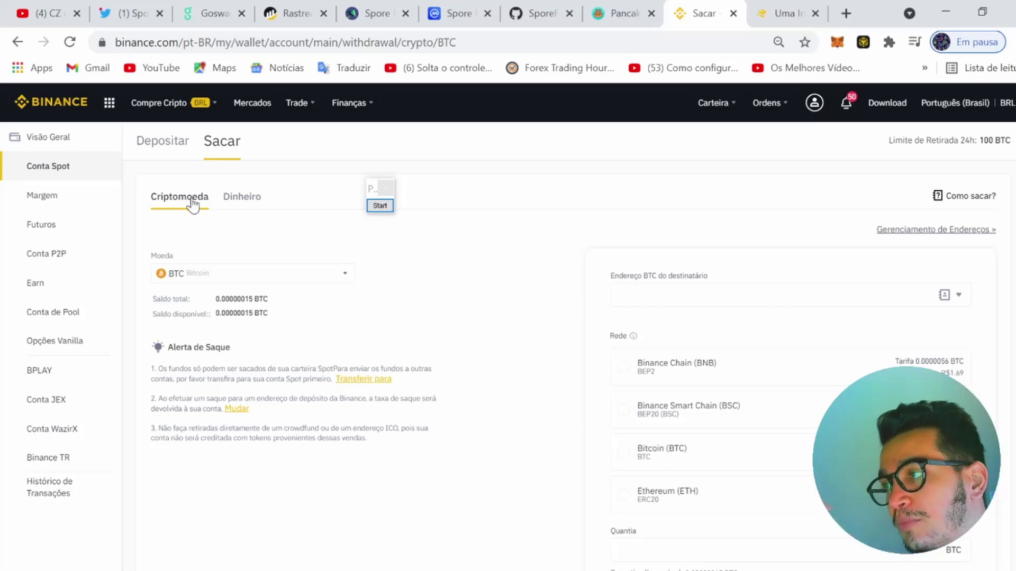
left_click(264, 280)
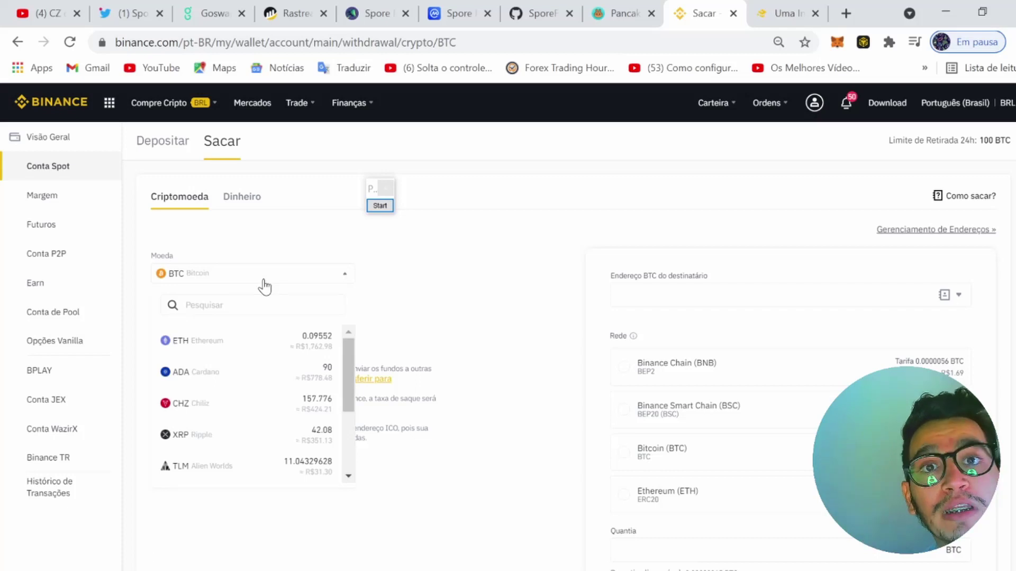
key("Tab")
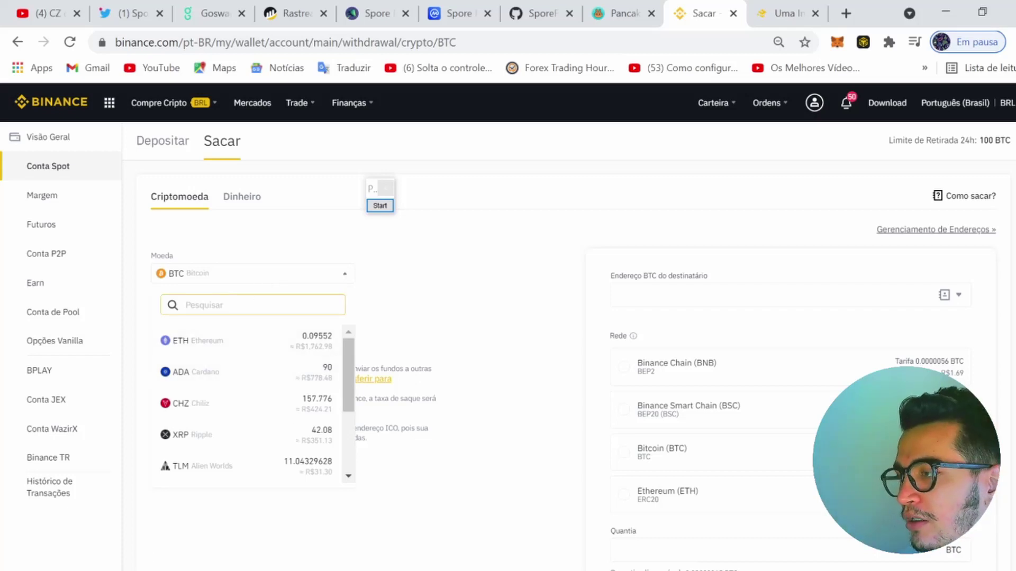
type("bnb")
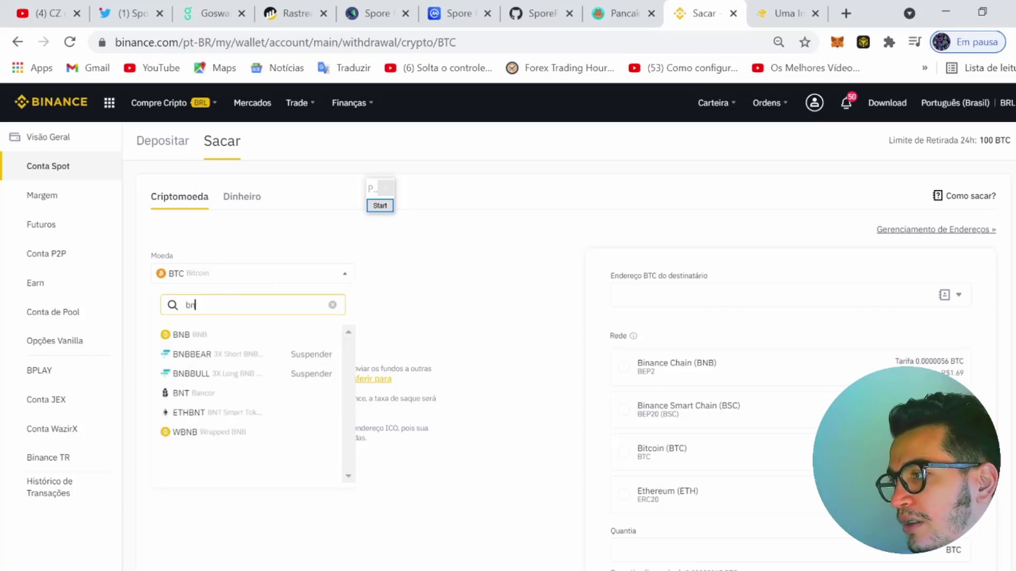
left_click(215, 337)
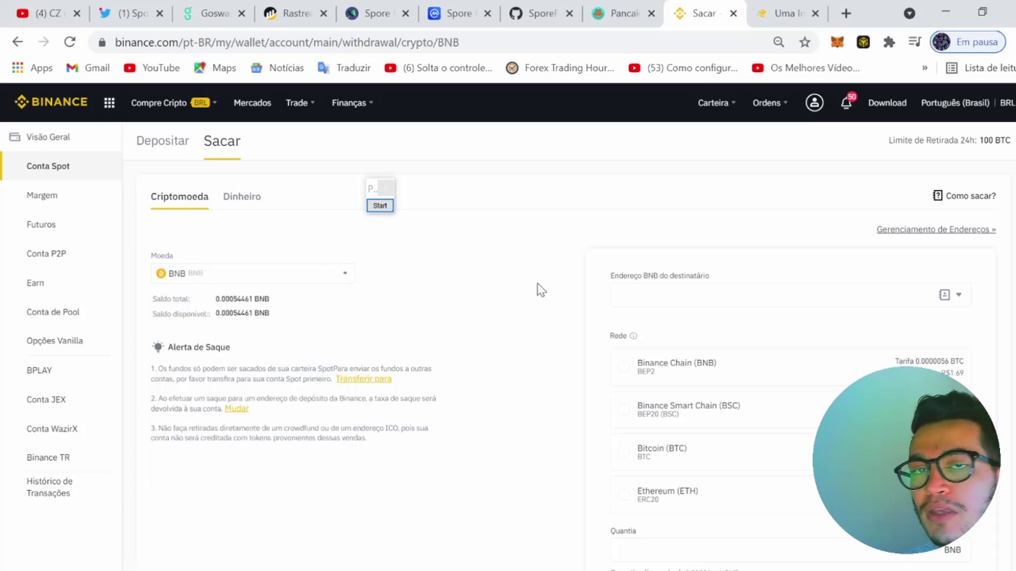
scroll(681, 341, "down", 2)
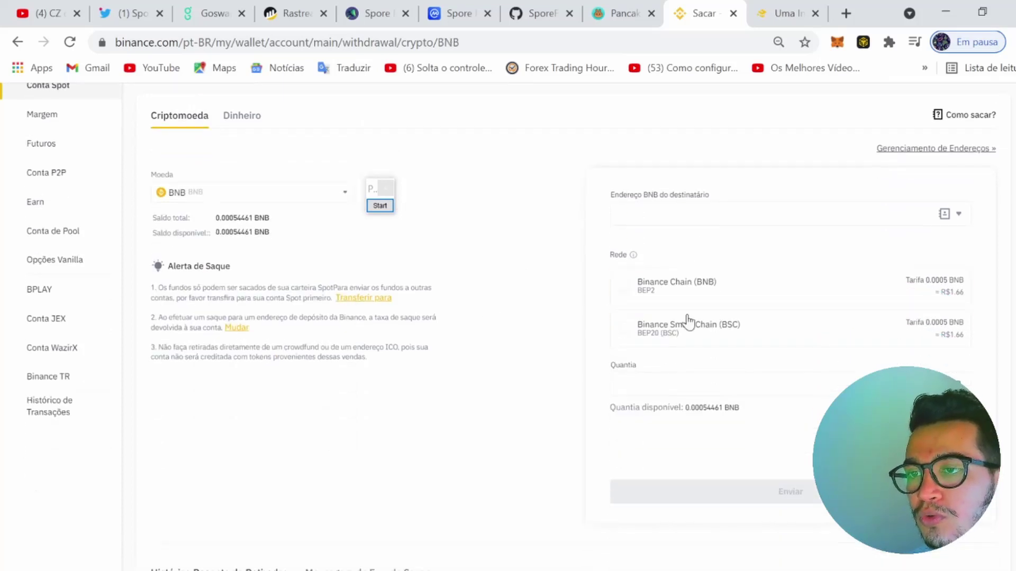
scroll(665, 321, "up", 2)
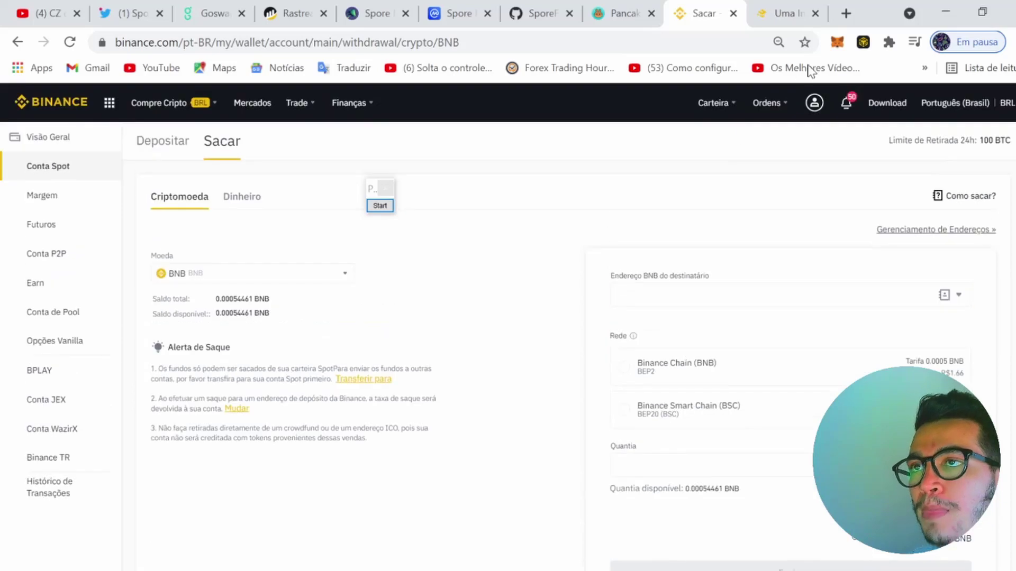
Copy the address from the wallet extension and paste it as the recipient
left_click(863, 45)
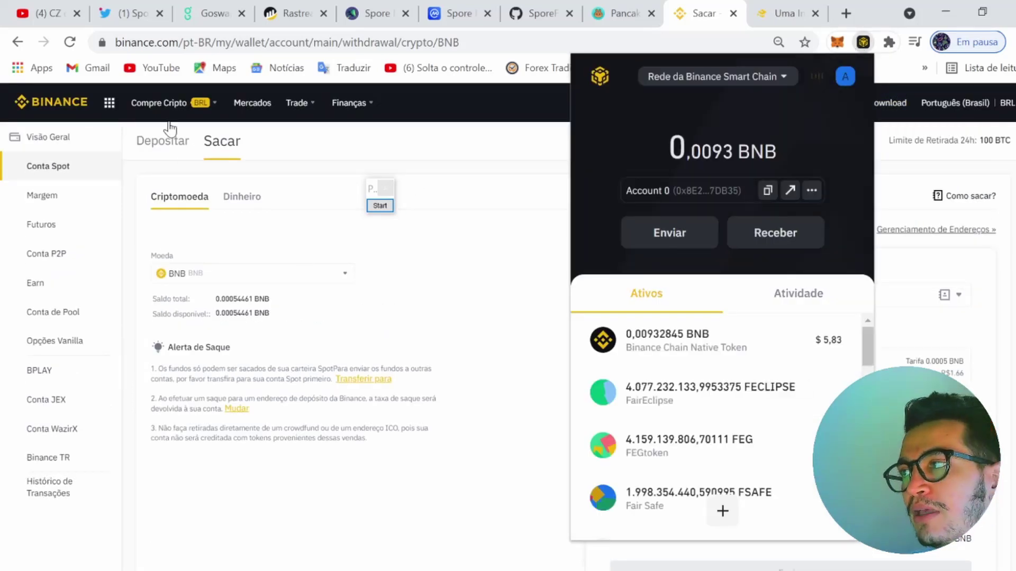
left_click(766, 192)
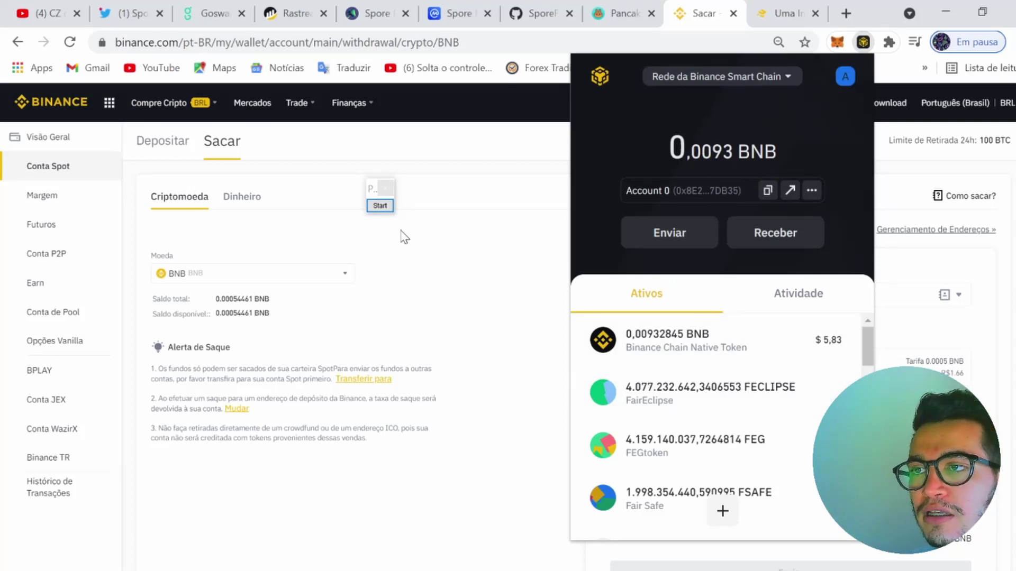
left_click(482, 225)
left_click(675, 294)
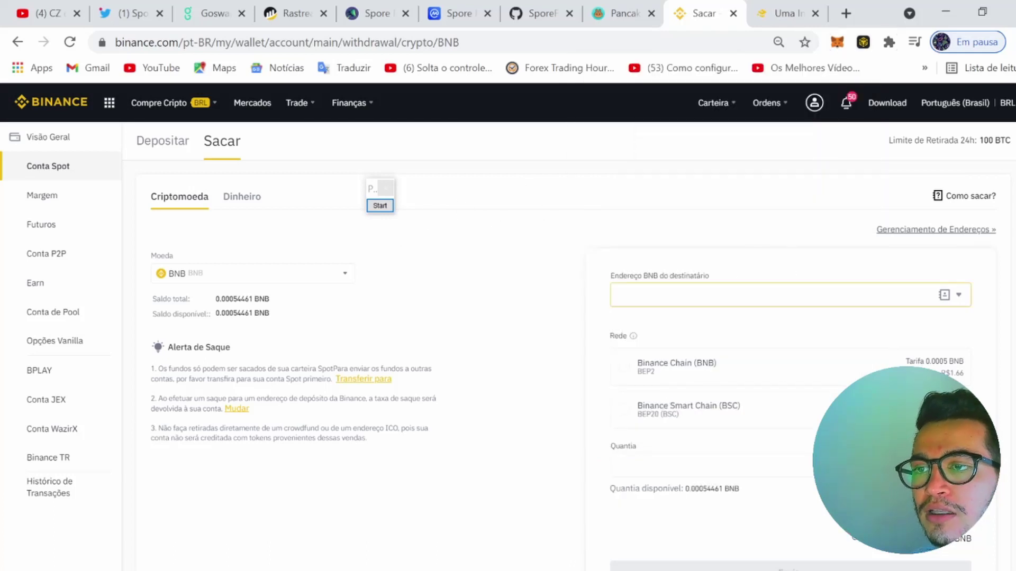
type("0x8E2C3108Df1d7fC953A9B7261EF3d8725c47DB35")
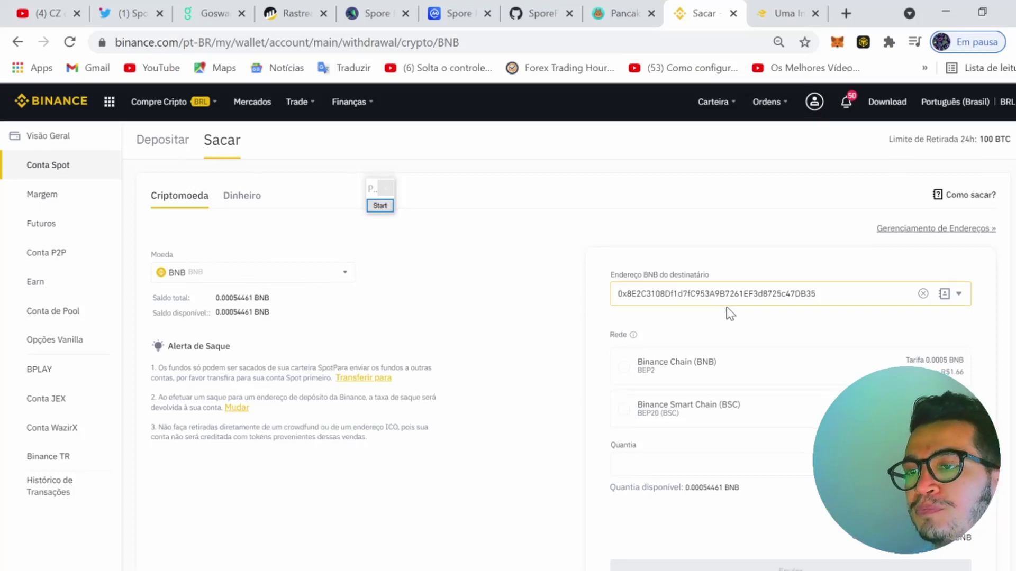
Choose Binance Smart Chain (BSC) as the network, then return to the academy article
scroll(726, 307, "down", 1)
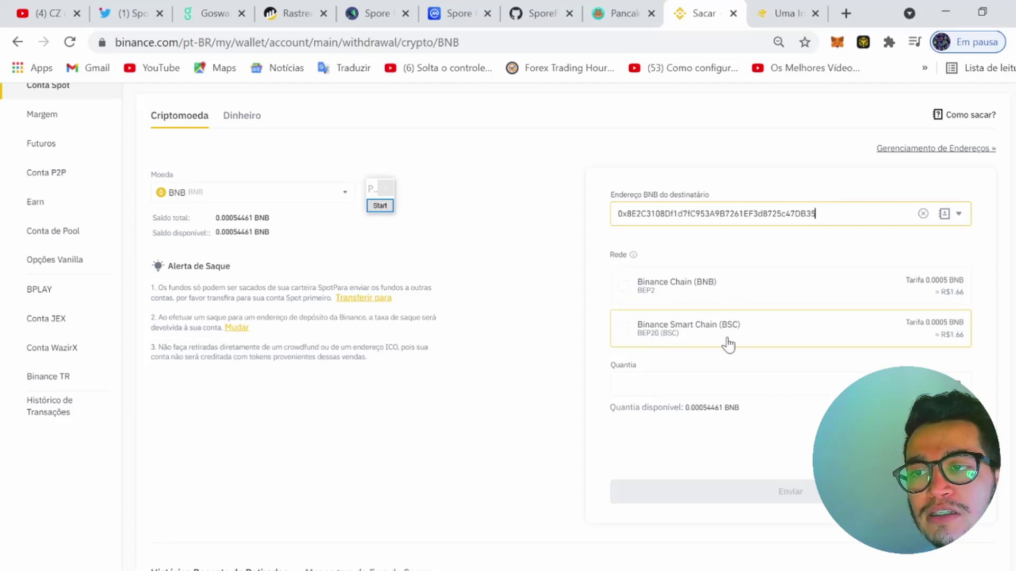
left_click(633, 332)
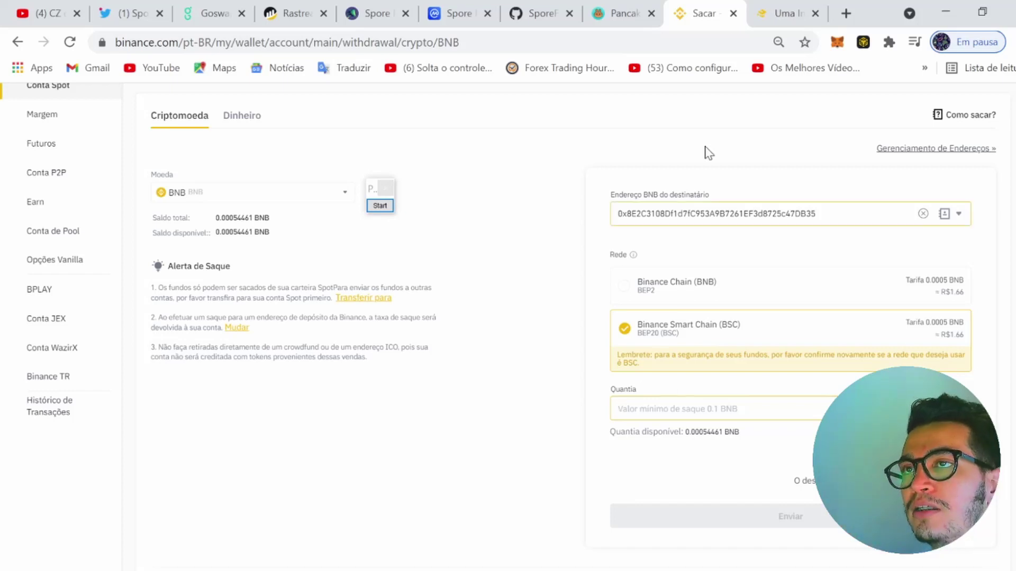
left_click(784, 13)
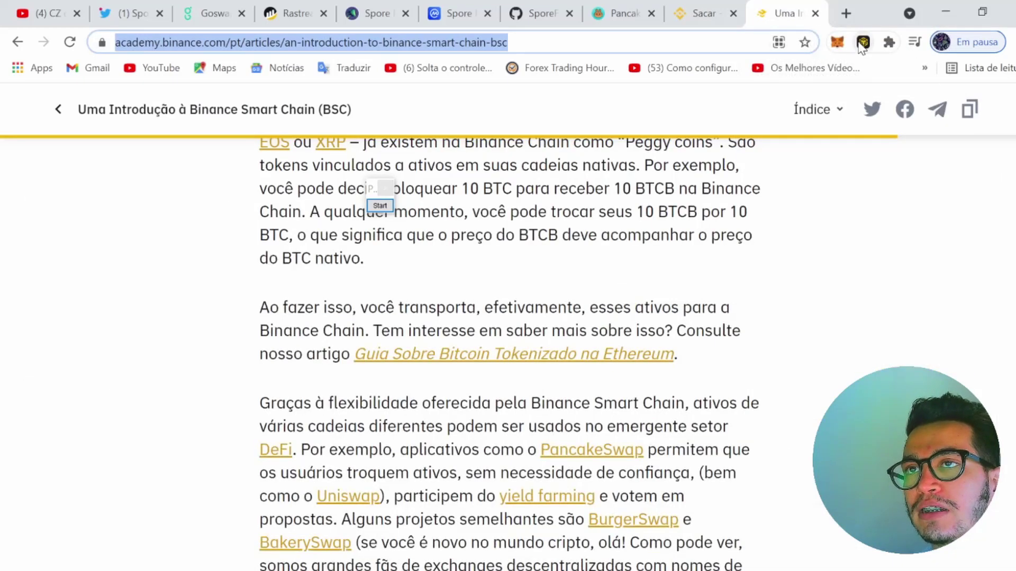
left_click(863, 42)
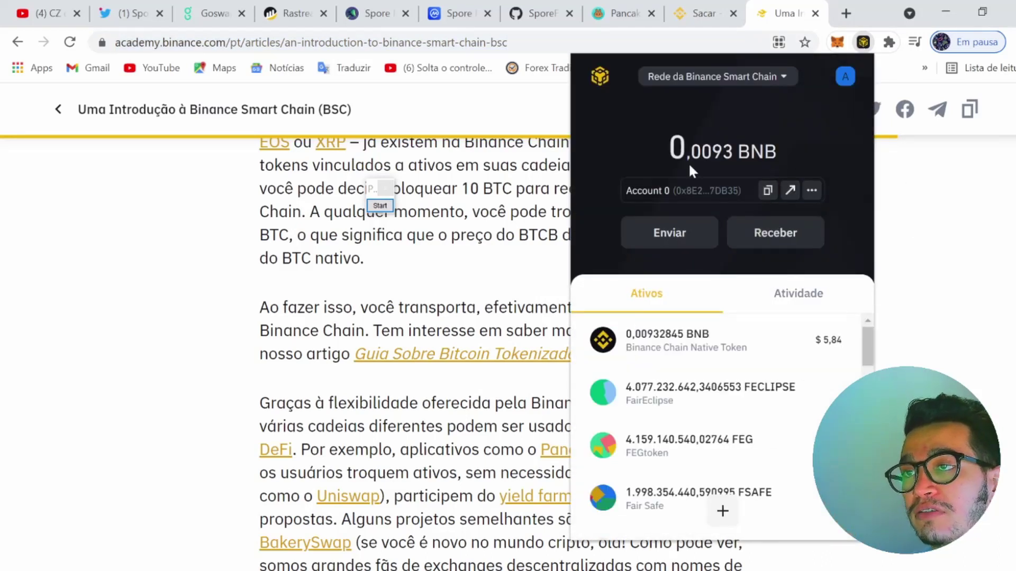
left_click(657, 7)
left_click(656, 7)
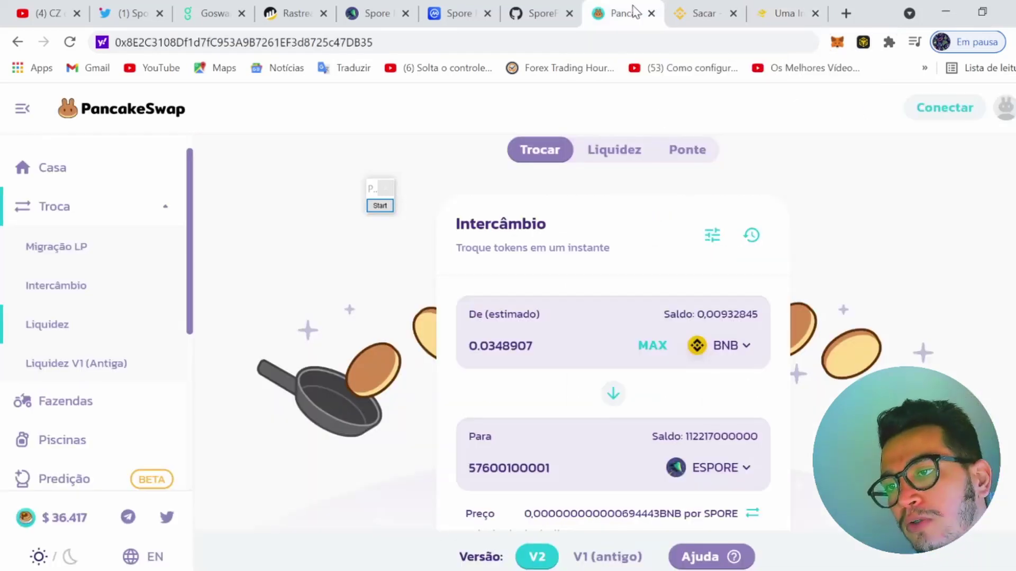
scroll(742, 298, "down", 2)
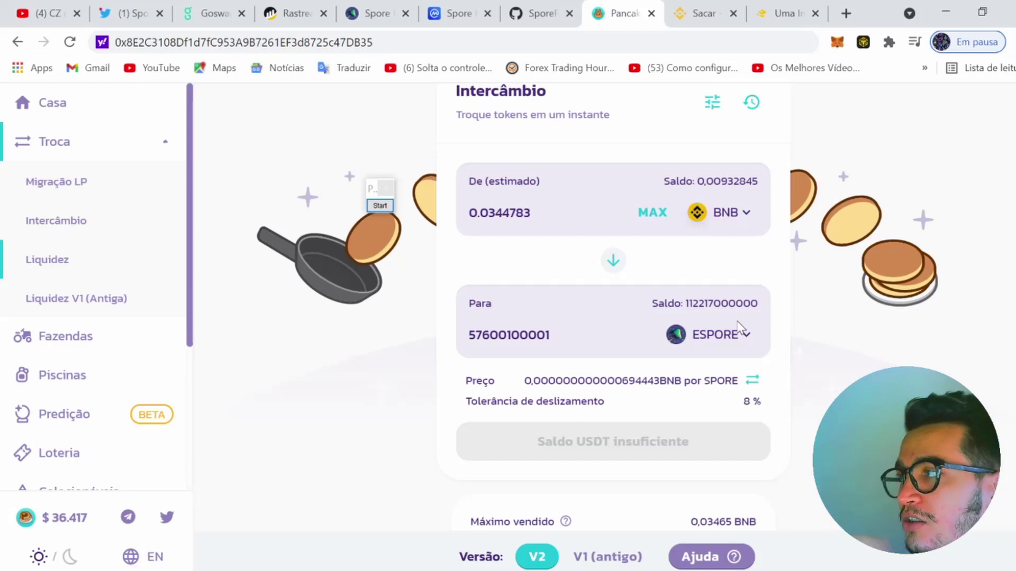
scroll(325, 195, "up", 3)
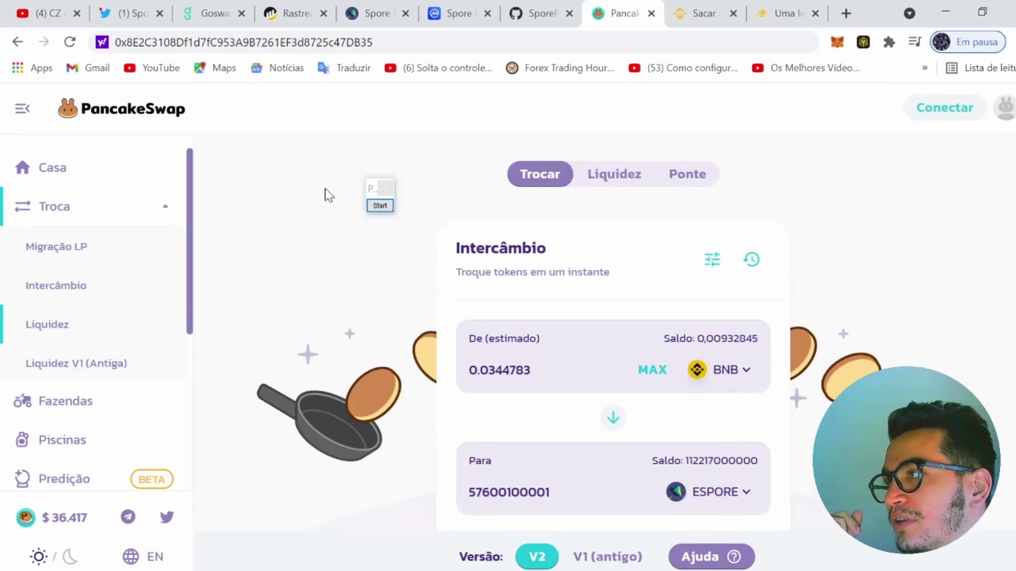
left_click(143, 111)
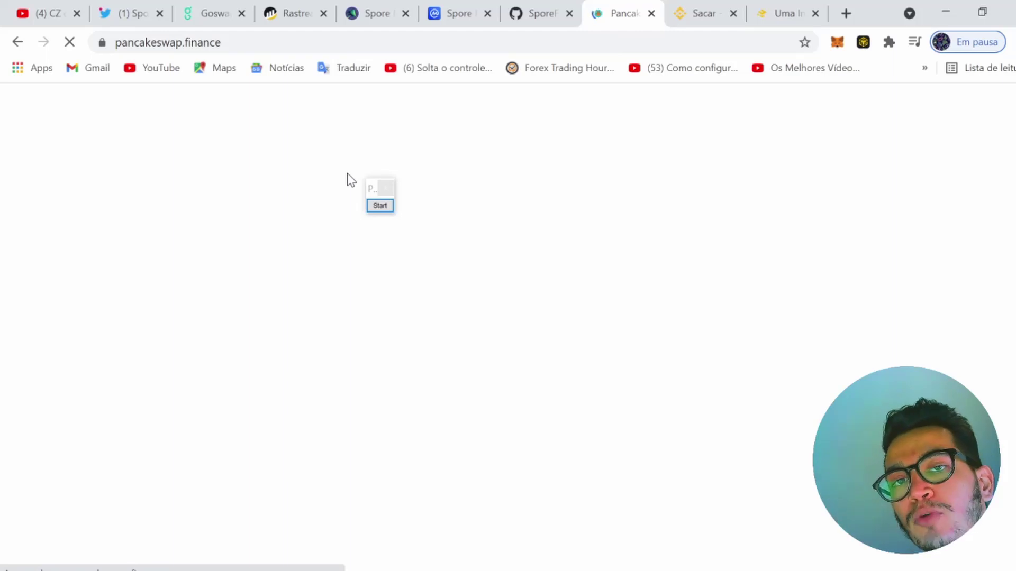
Copy Spore Finance's BSC contract address on CoinMarketCap and go to its BscScan token page
left_click(455, 13)
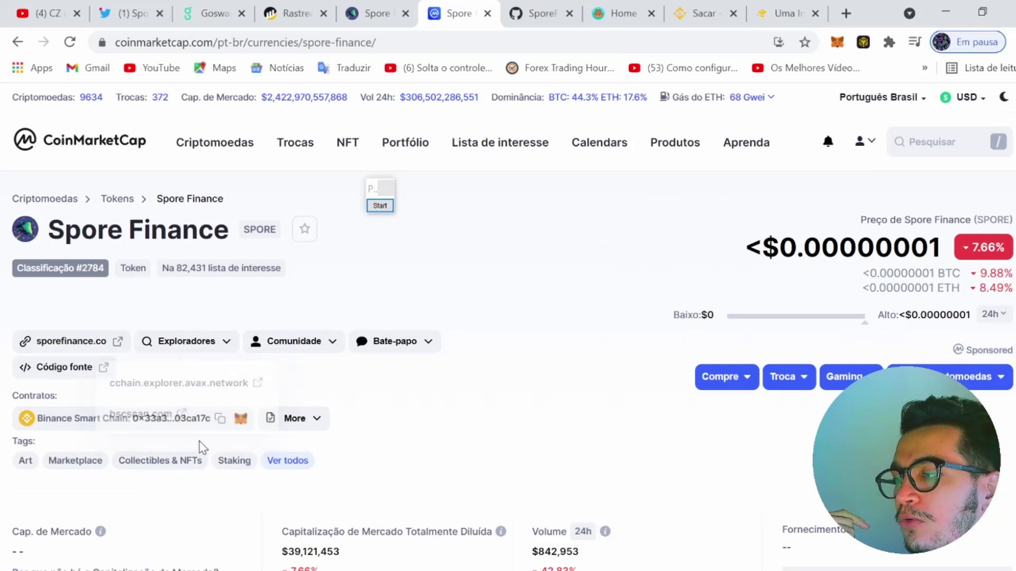
left_click(220, 418)
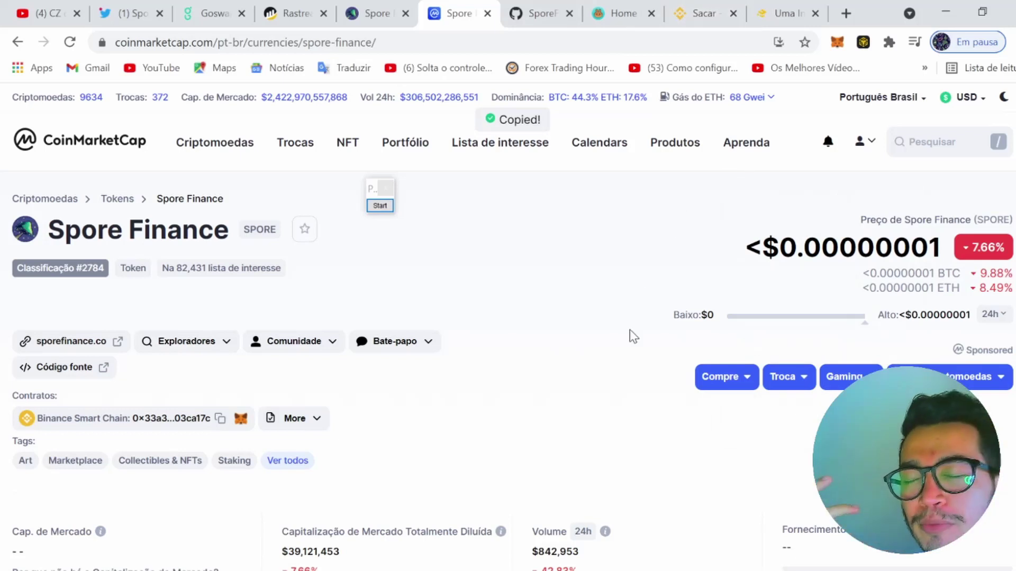
left_click(297, 13)
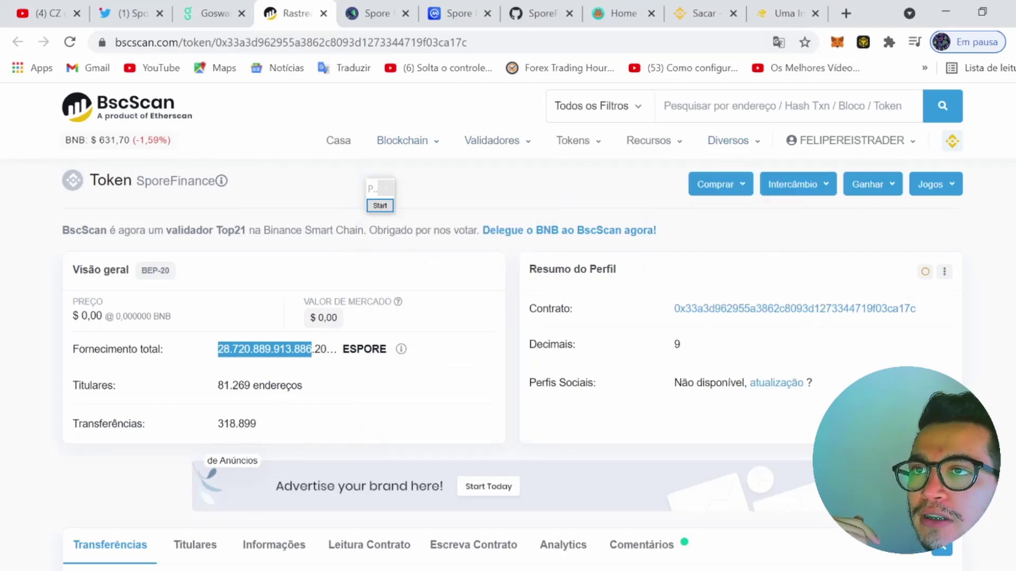
Start a BscScan search, then look over Spore Finance's GitHub page and sporefinance.co website
left_click(664, 106)
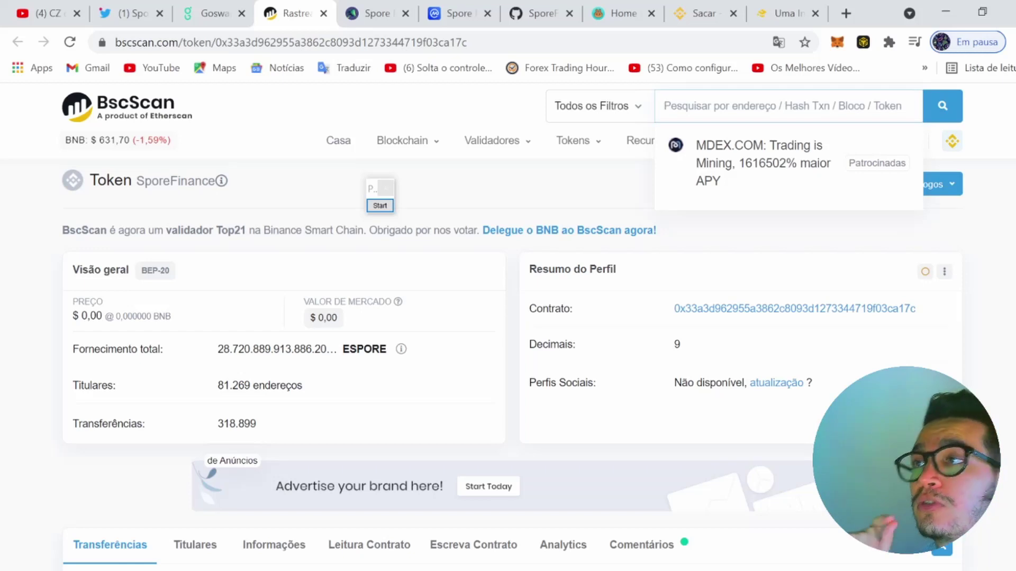
left_click(551, 7)
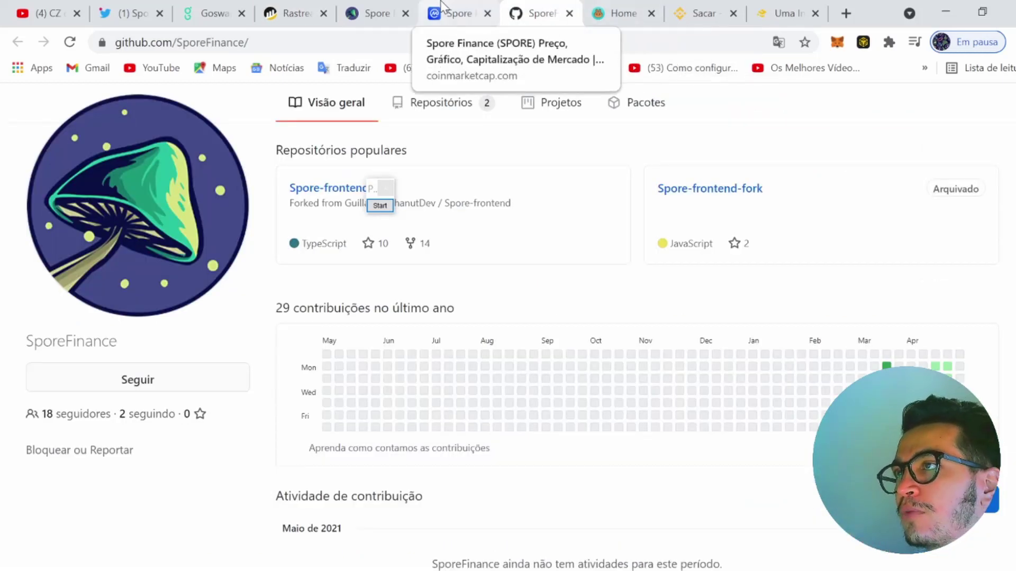
left_click(359, 11)
scroll(598, 365, "up", 10)
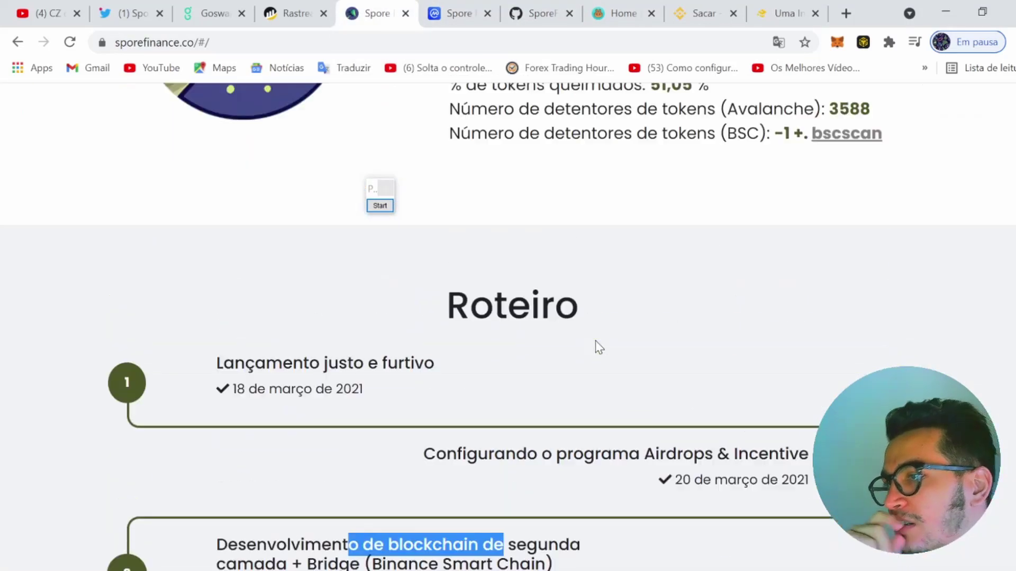
scroll(539, 278, "up", 10)
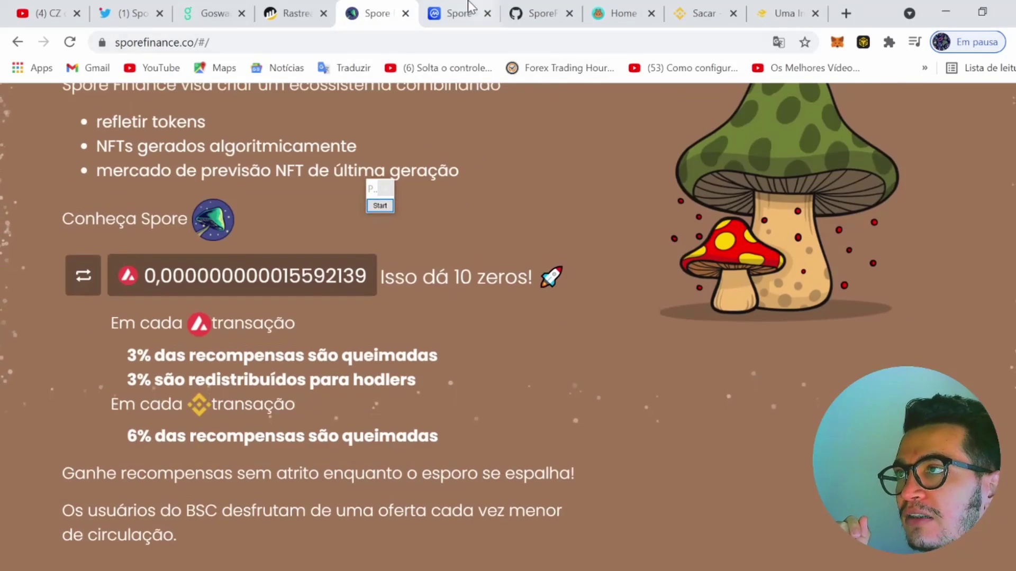
Compare Spore Finance's CoinMarketCap page with its website, then move to PancakeSwap's home page
left_click(450, 12)
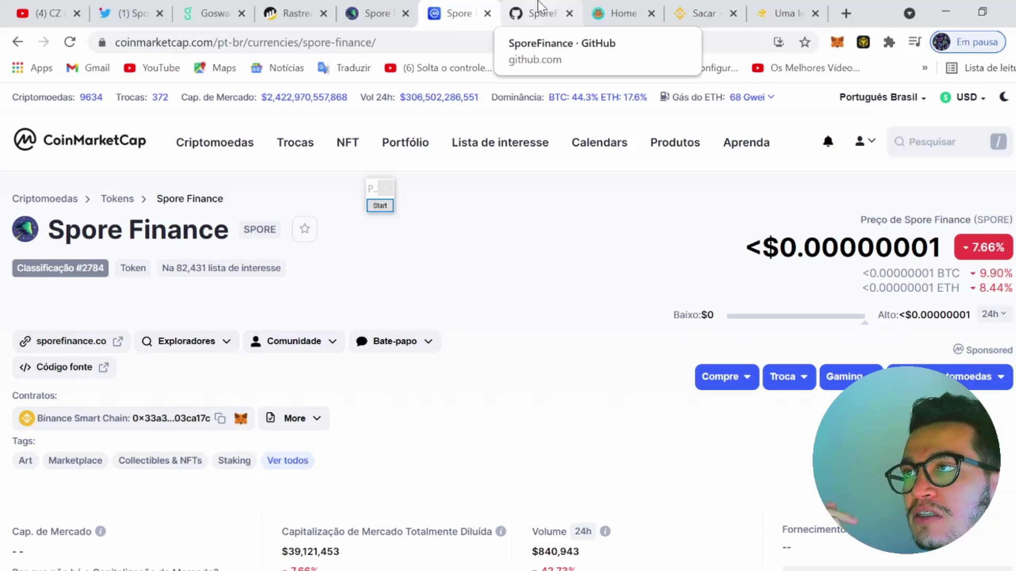
left_click(377, 11)
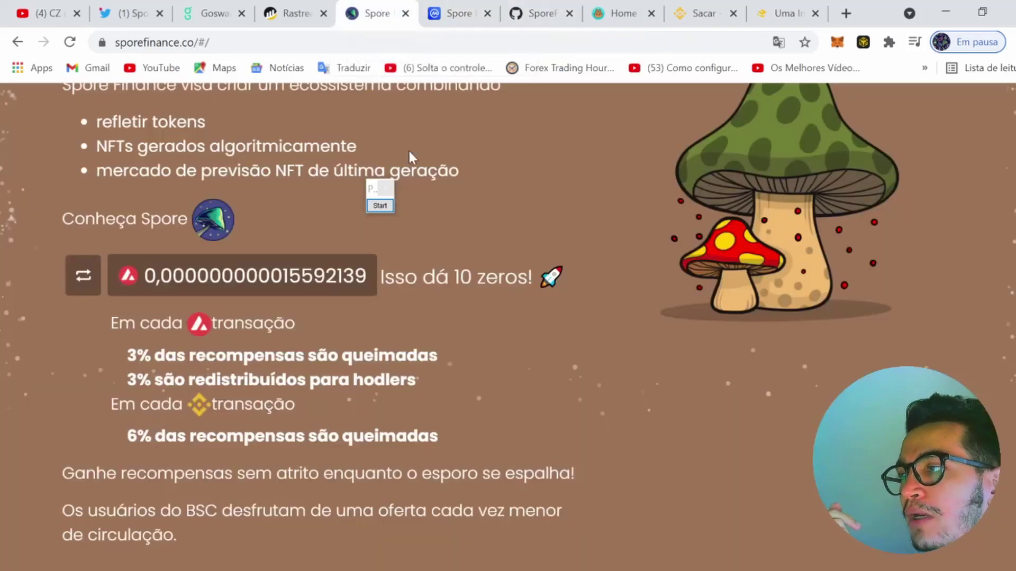
left_click(458, 11)
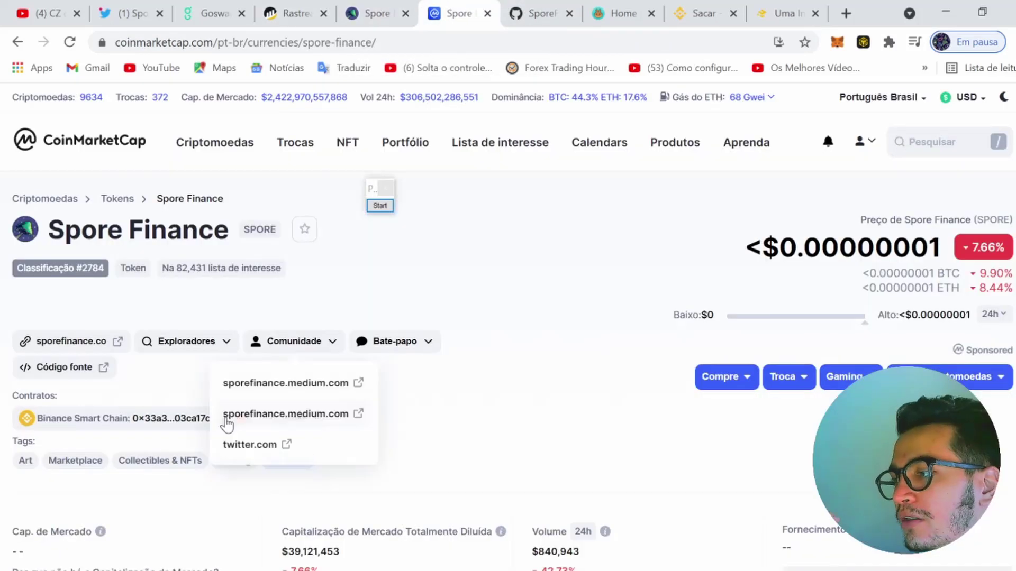
left_click(619, 13)
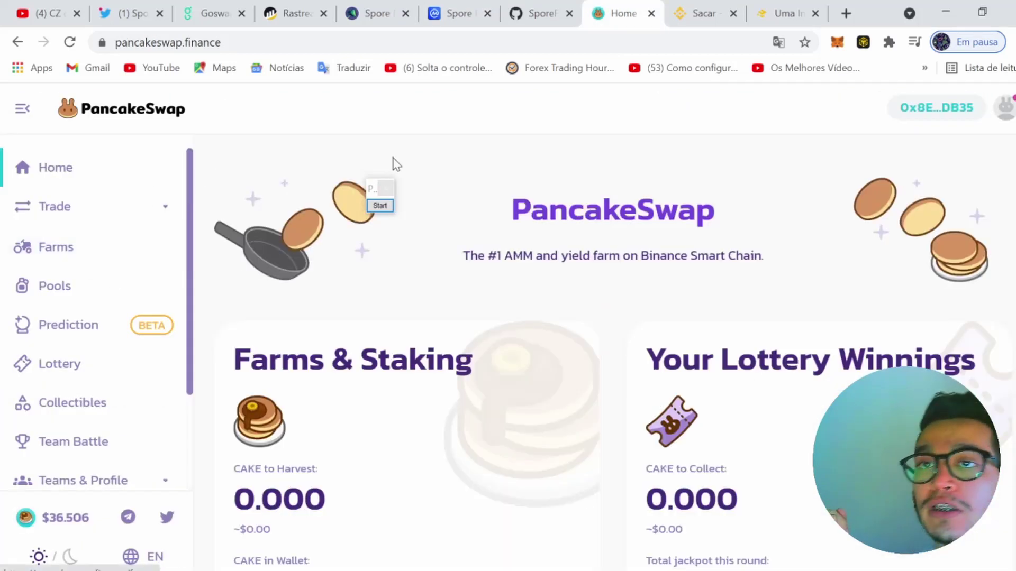
Open PancakeSwap's old V1 (Antiga) exchange swap form and bring up the wallet connection list
left_click(73, 210)
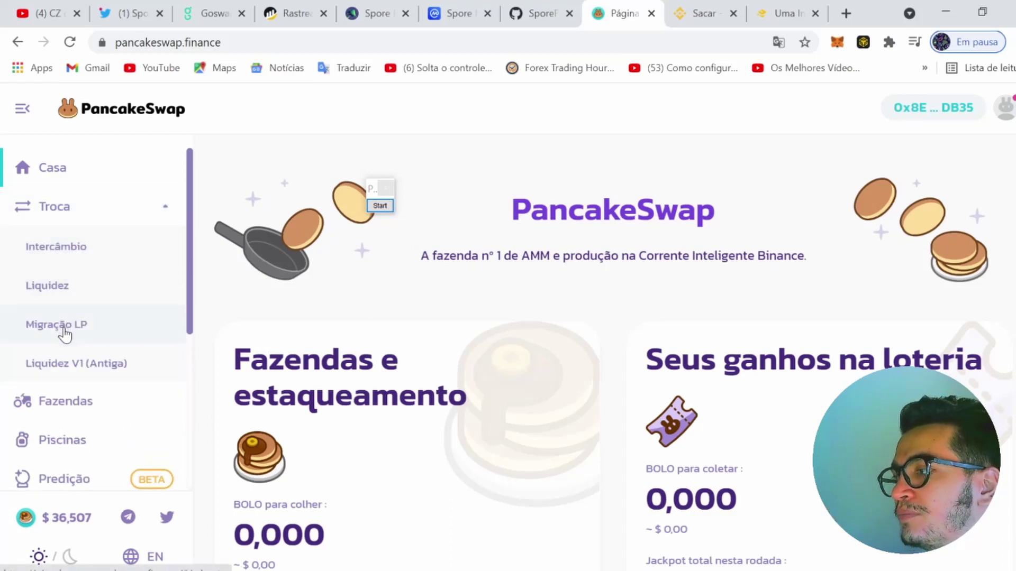
left_click(73, 365)
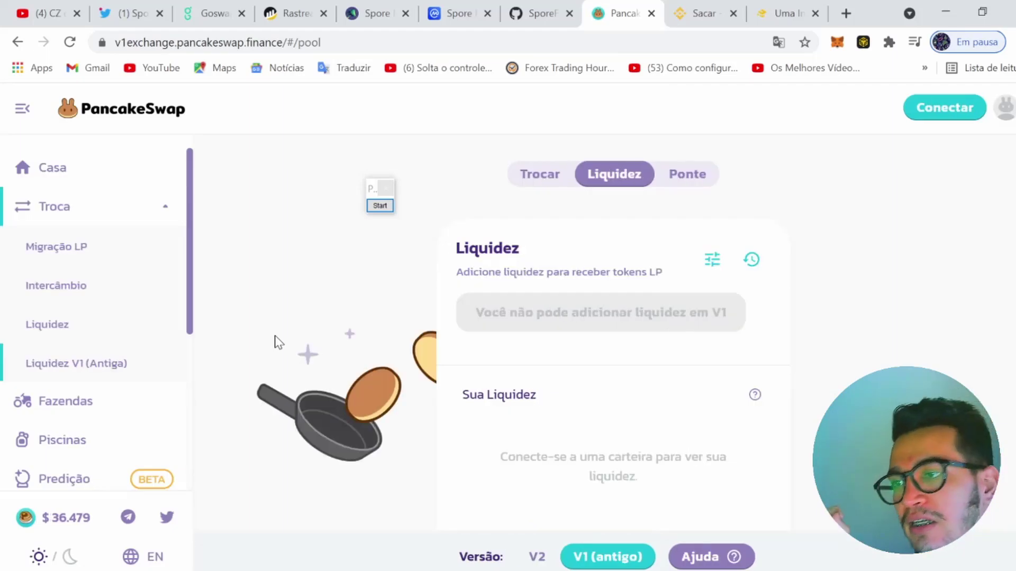
left_click(550, 181)
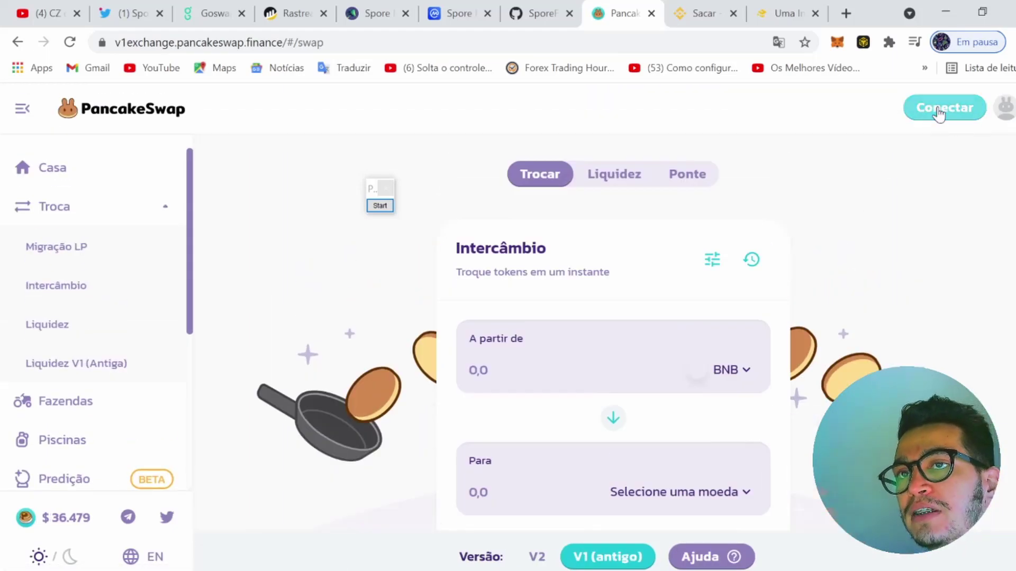
left_click(944, 111)
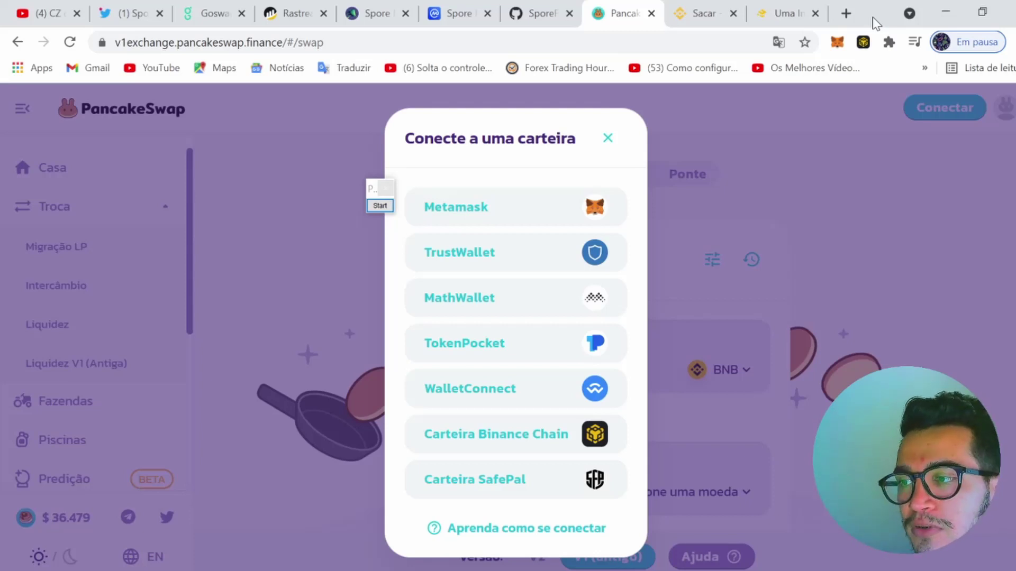
Connect the Binance Chain wallet and open the receive-token search in the swap form
left_click(494, 446)
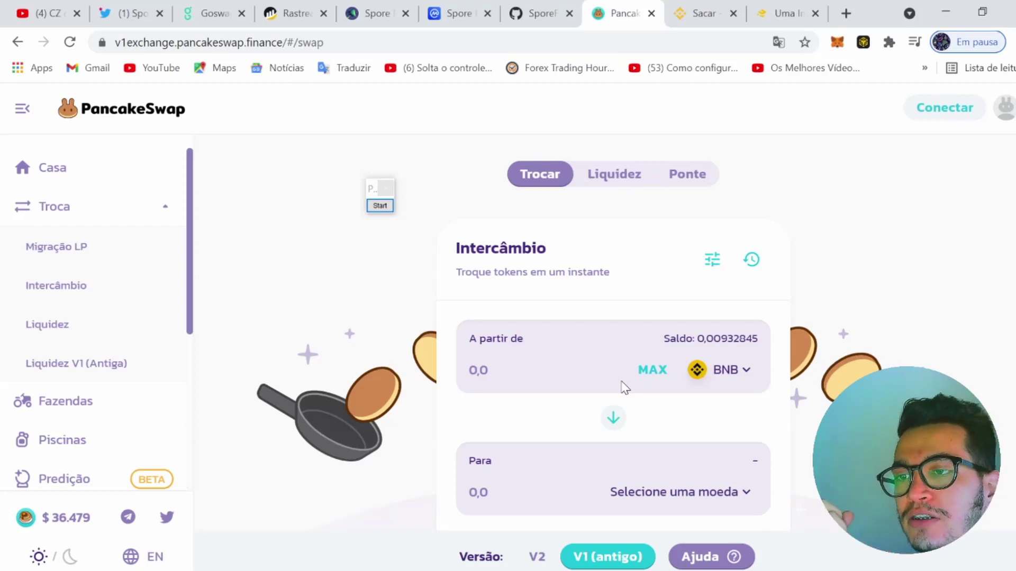
scroll(624, 389, "down", 2)
left_click(687, 408)
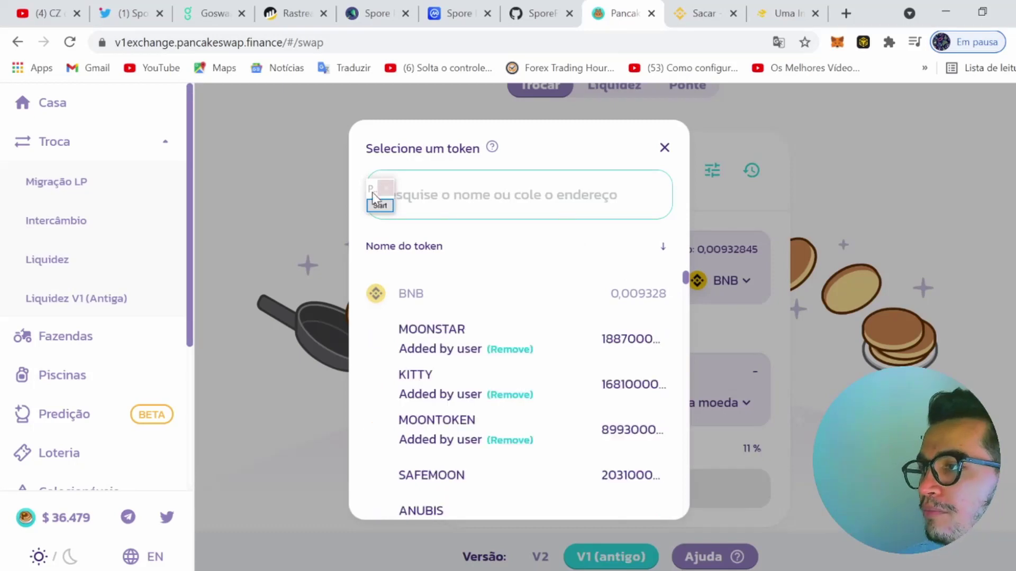
left_click_drag(335, 195, 290, 195)
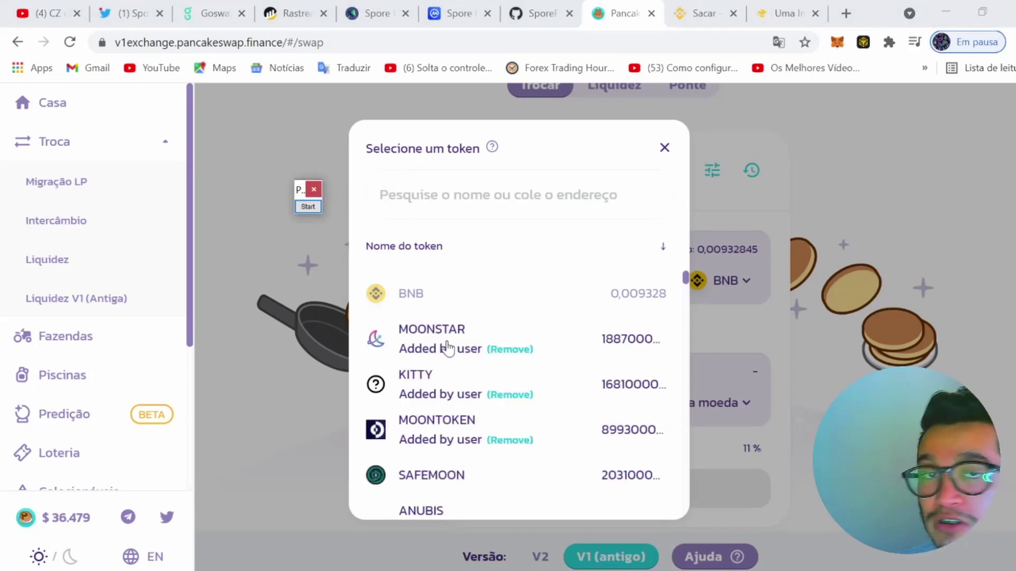
left_click(476, 214)
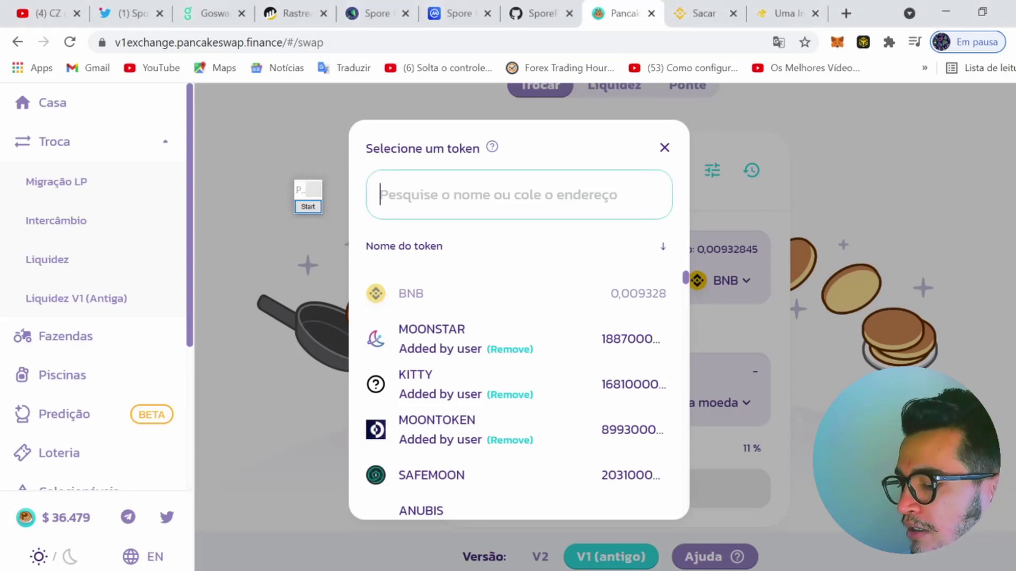
Import SPORE by its contract address from CoinMarketCap and set it as the token to receive
left_click(453, 13)
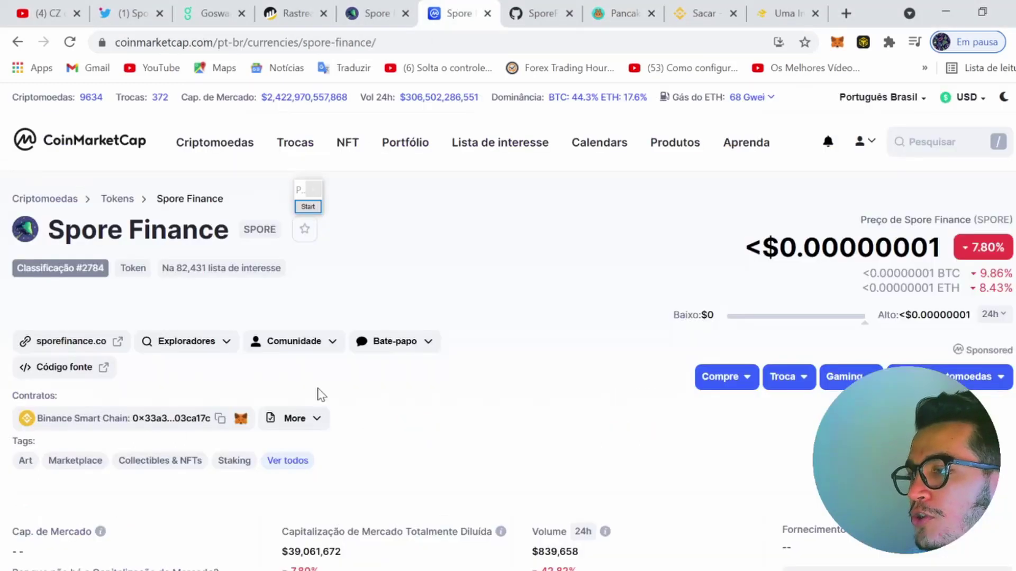
left_click(220, 419)
left_click(617, 13)
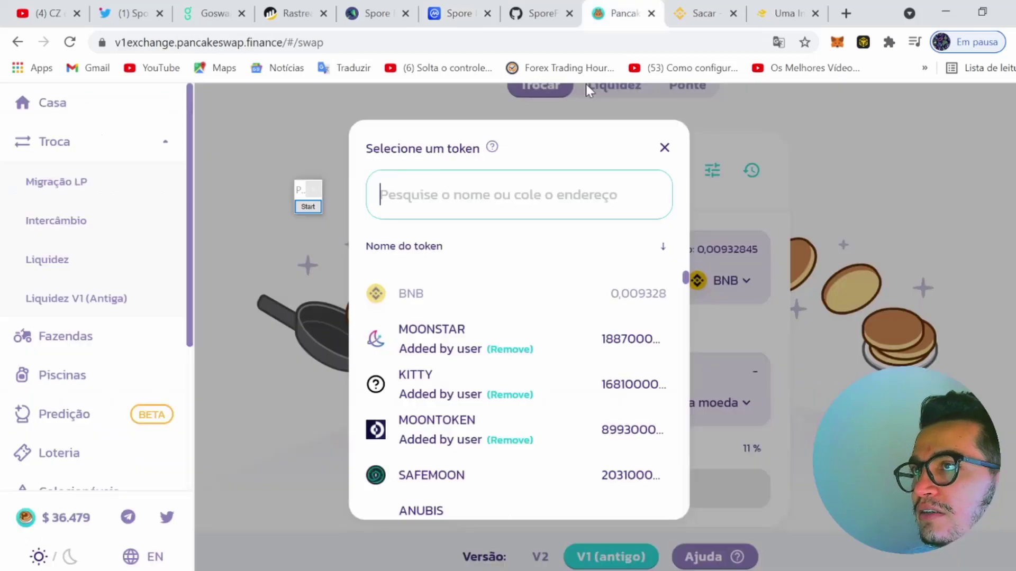
key("ctrl+v")
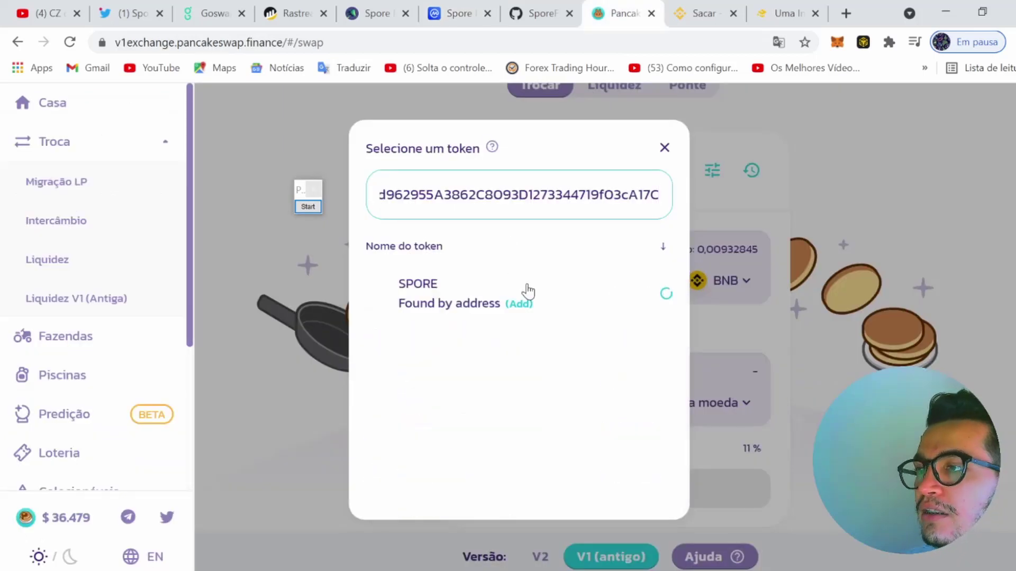
left_click(519, 306)
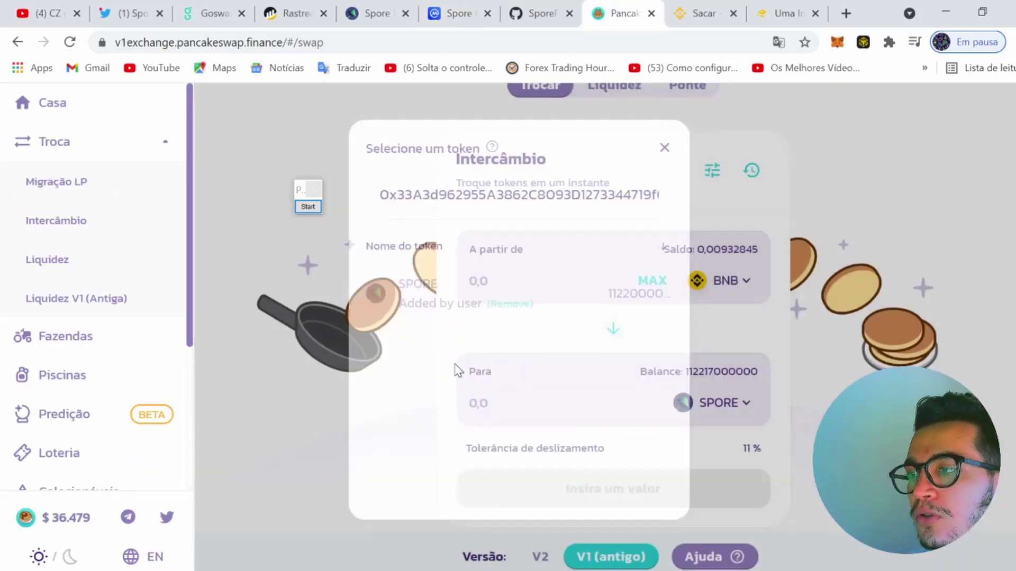
left_click(464, 301)
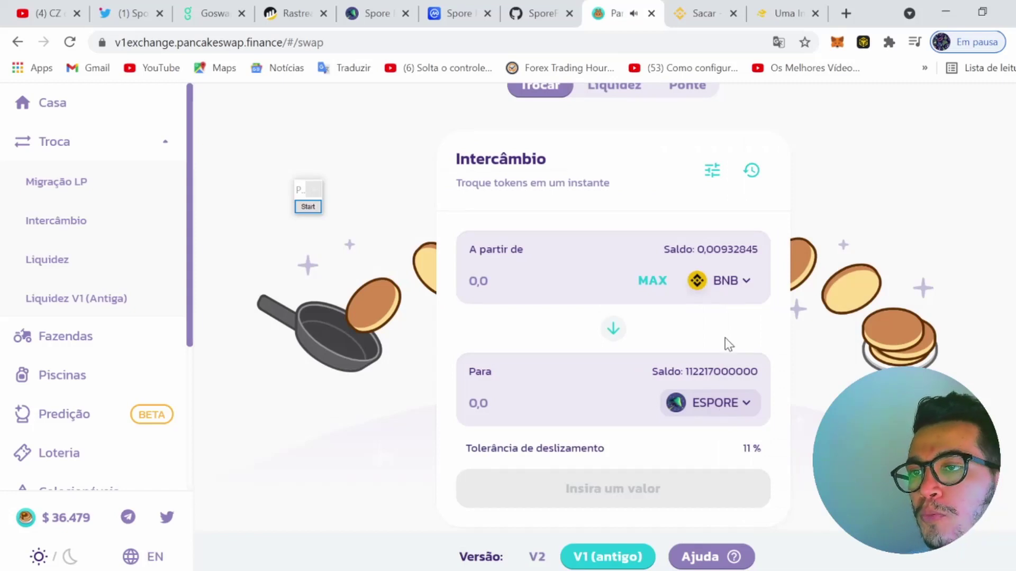
Fill in the maximum BNB amount and set the swap slippage tolerance to 11%
left_click(655, 283)
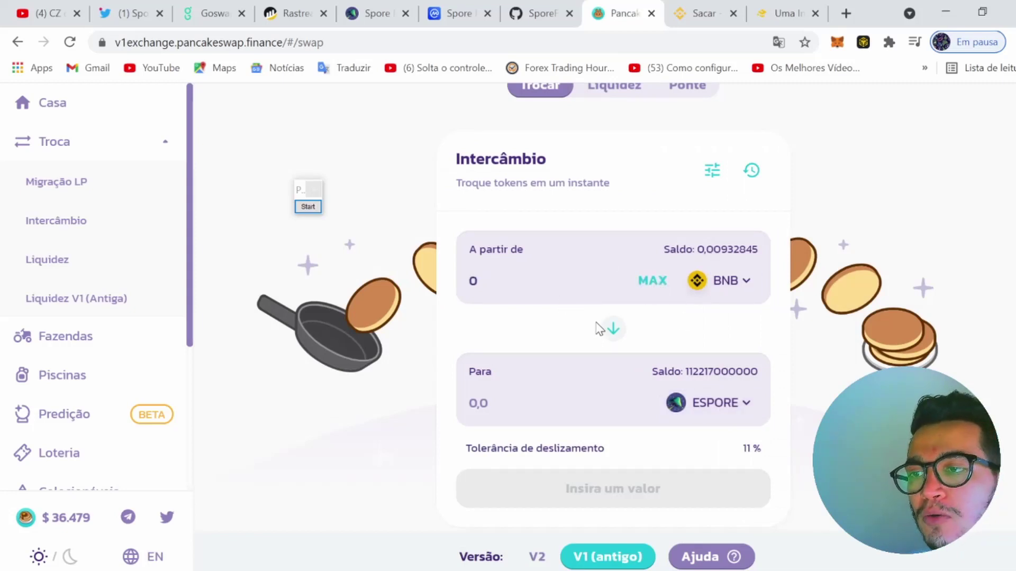
left_click(714, 172)
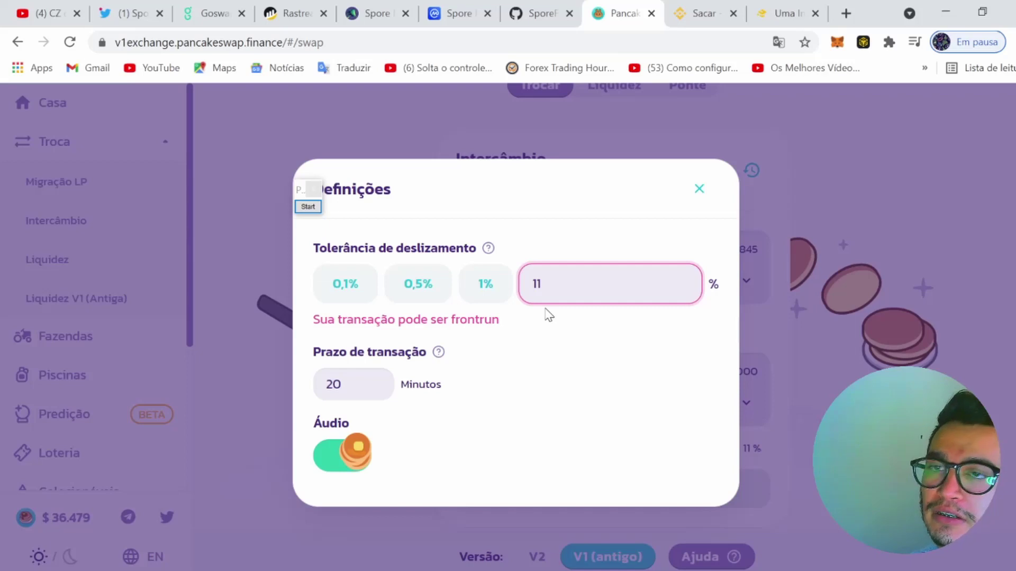
left_click(548, 284)
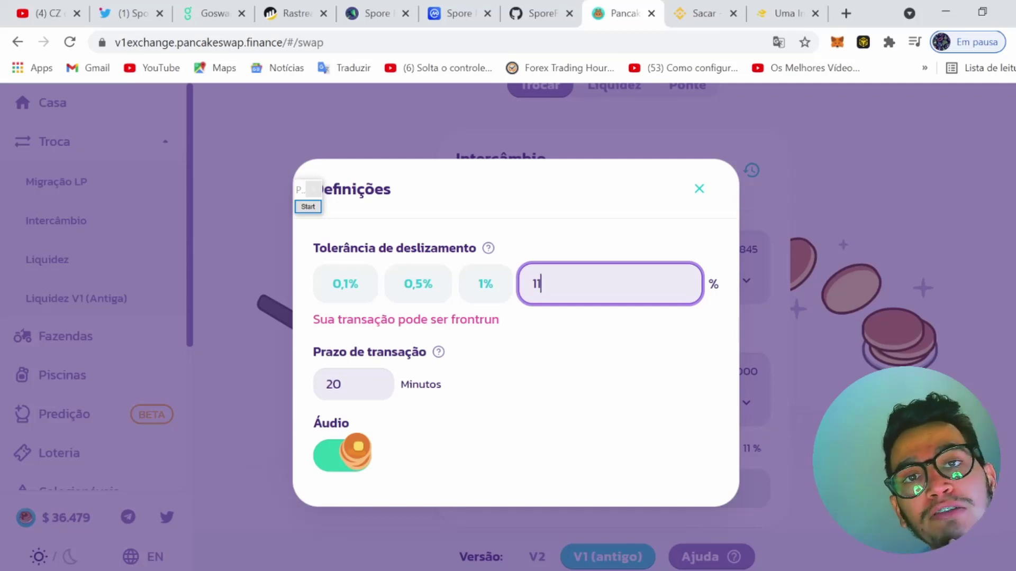
key("BackSpace")
key("BackSpace")
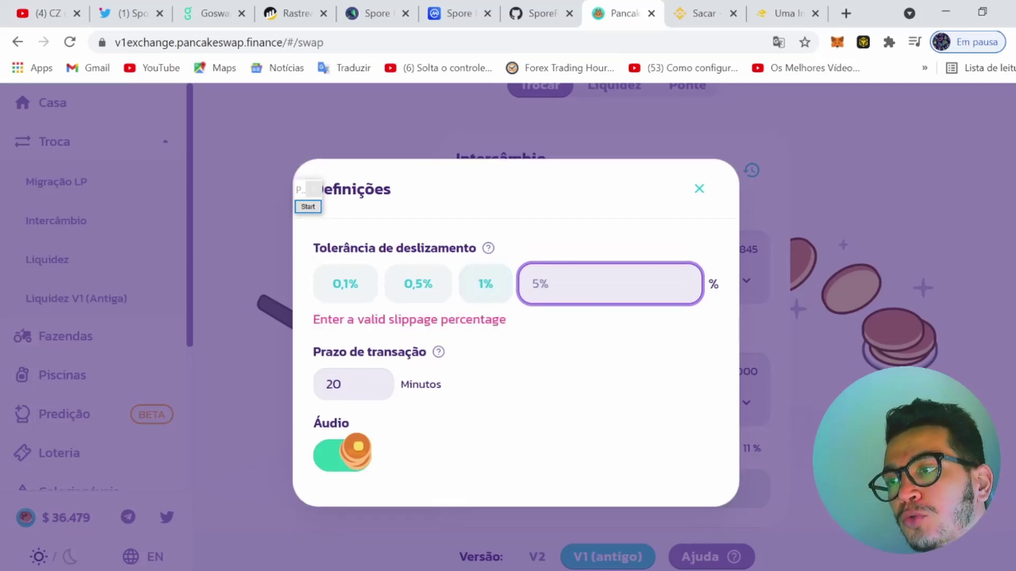
type("1")
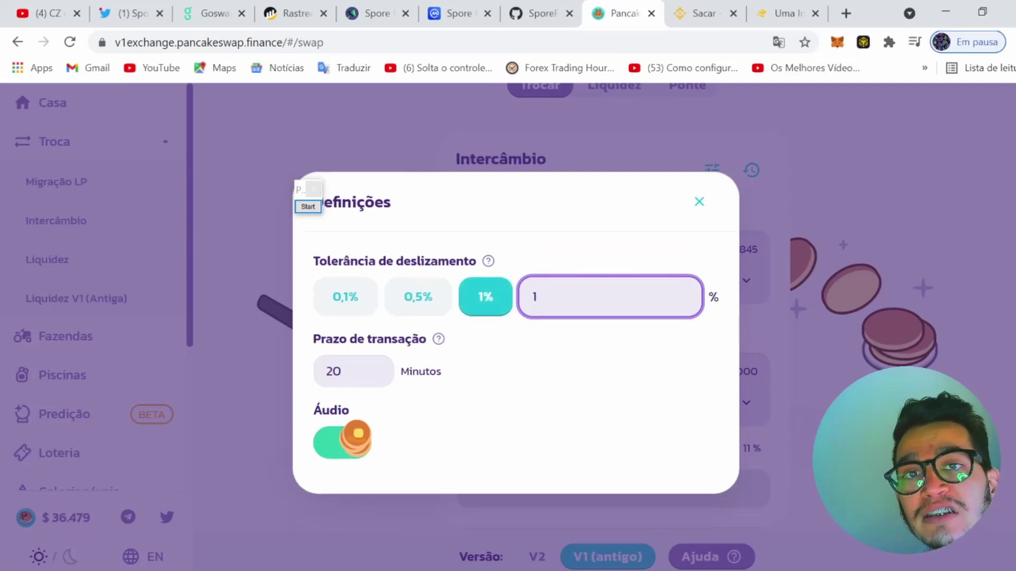
left_click(265, 164)
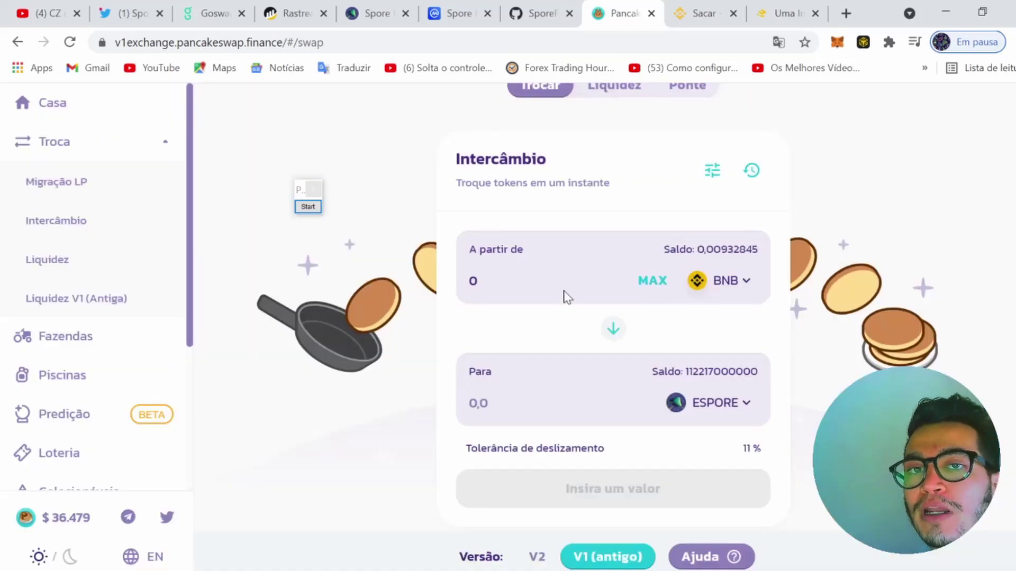
left_click(478, 280)
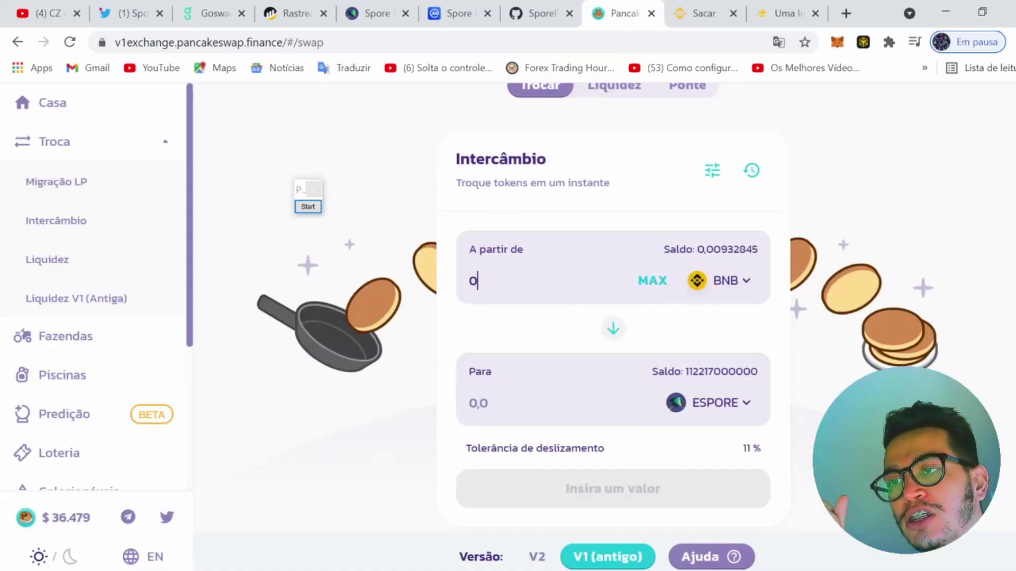
left_click(726, 280)
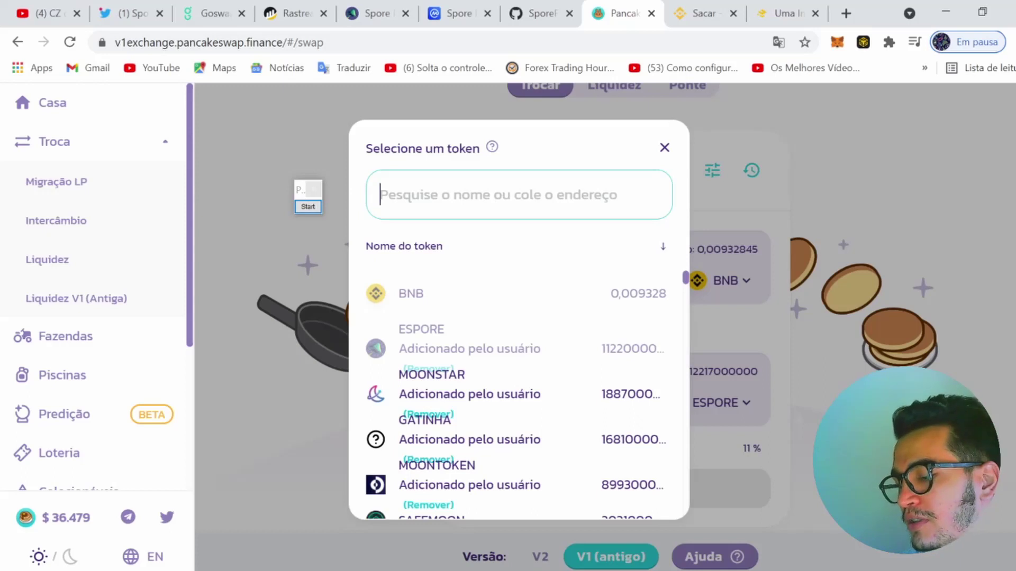
left_click(677, 294)
left_click(478, 280)
type("0.0")
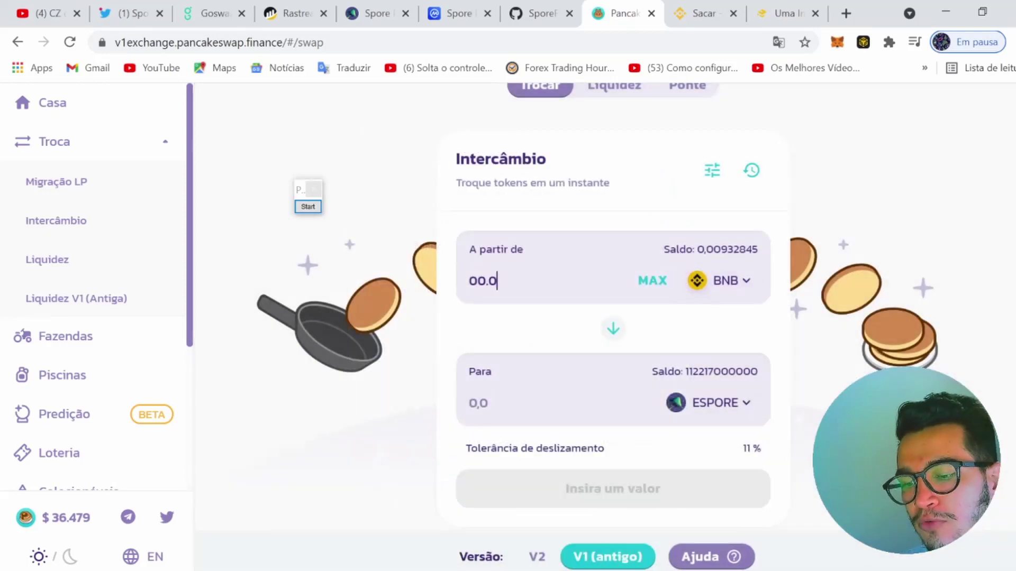
type("4")
key("BackSpace")
key("BackSpace")
key("BackSpace")
key("BackSpace")
key("BackSpace")
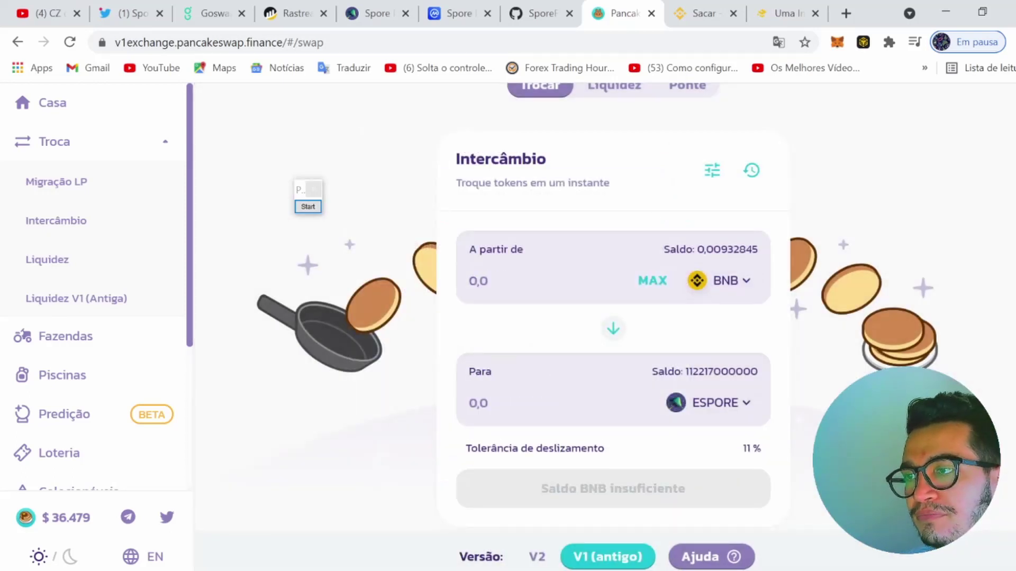
type("0.04")
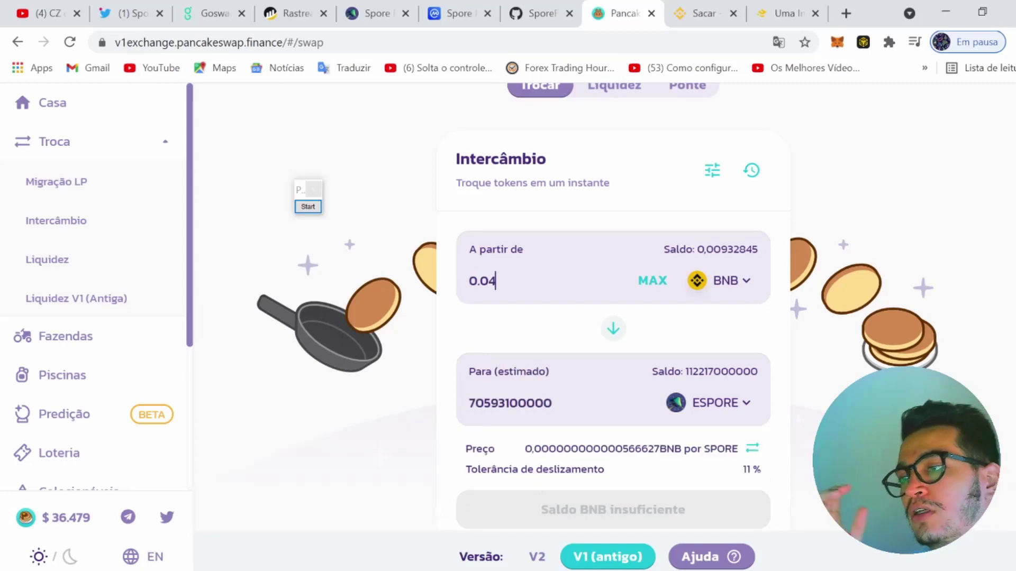
left_click_drag(551, 403, 527, 405)
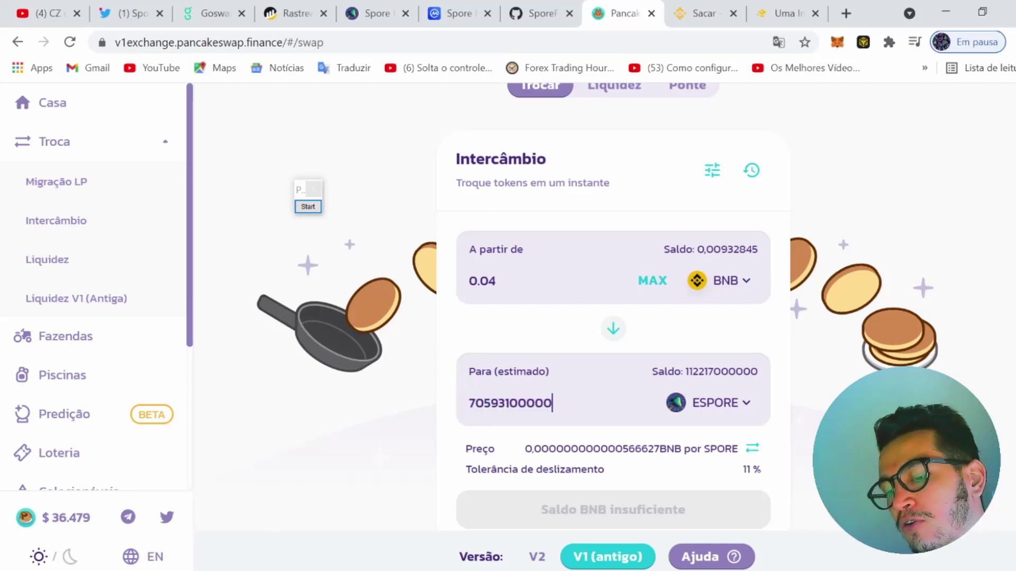
key("ctrl+v")
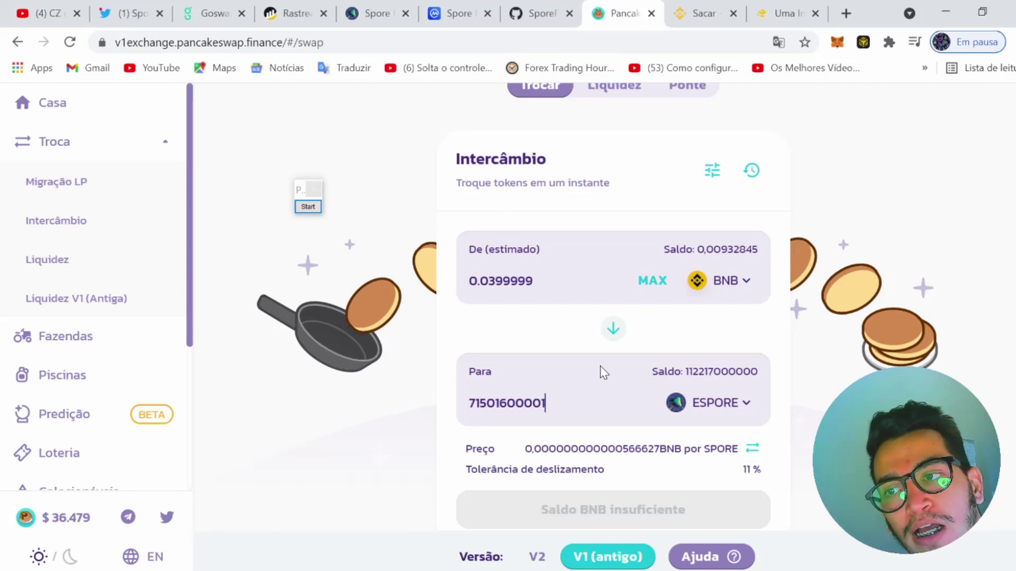
scroll(604, 373, "down", 2)
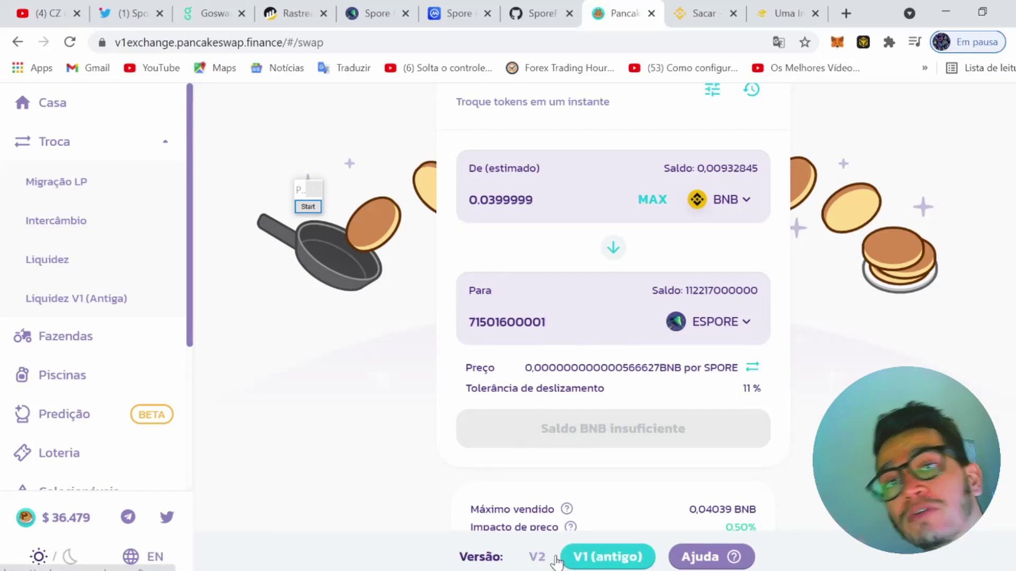
Enter 2 as a custom slippage tolerance in the swap settings
scroll(632, 382, "up", 3)
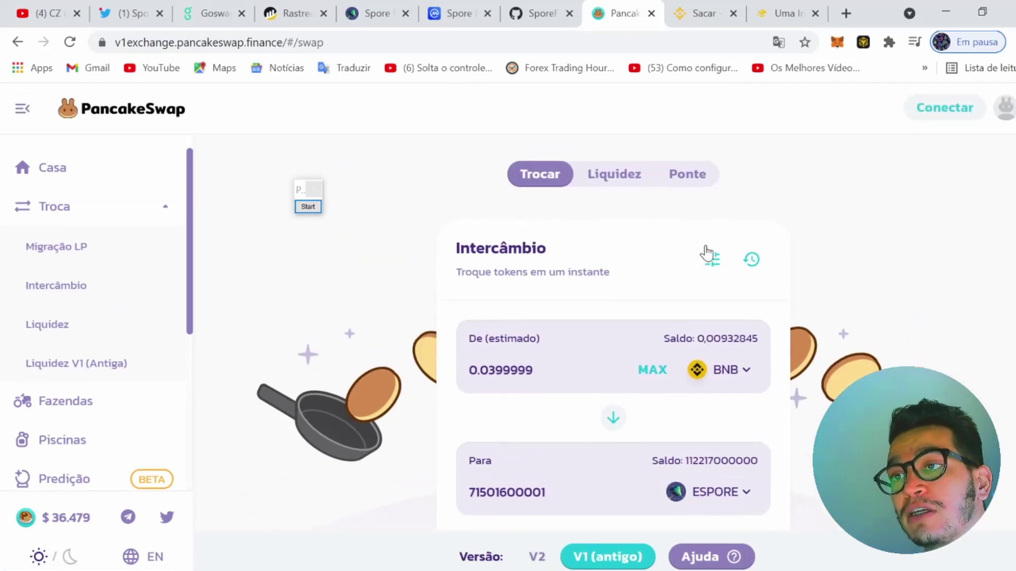
left_click(714, 259)
left_click(608, 307)
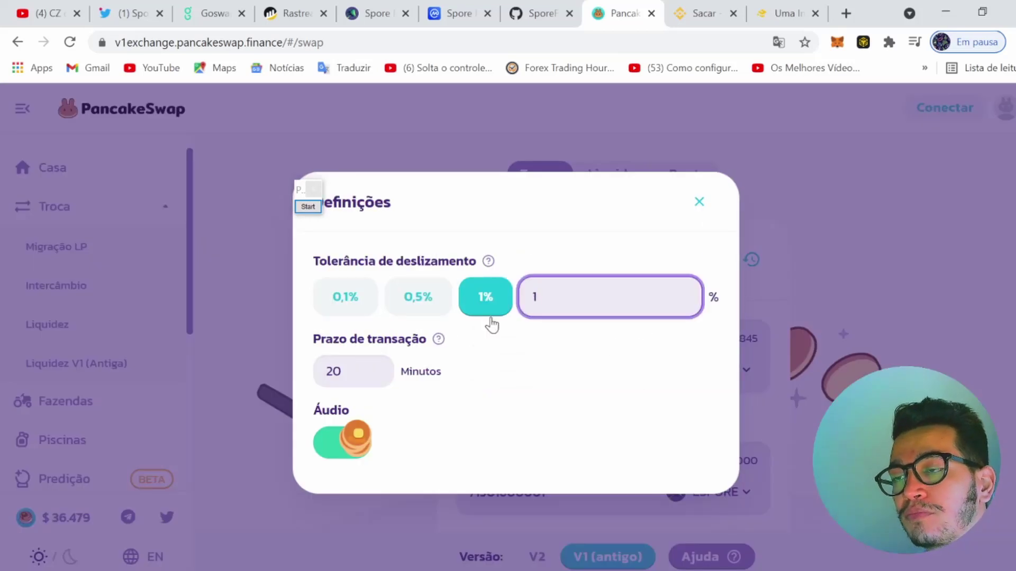
type("2")
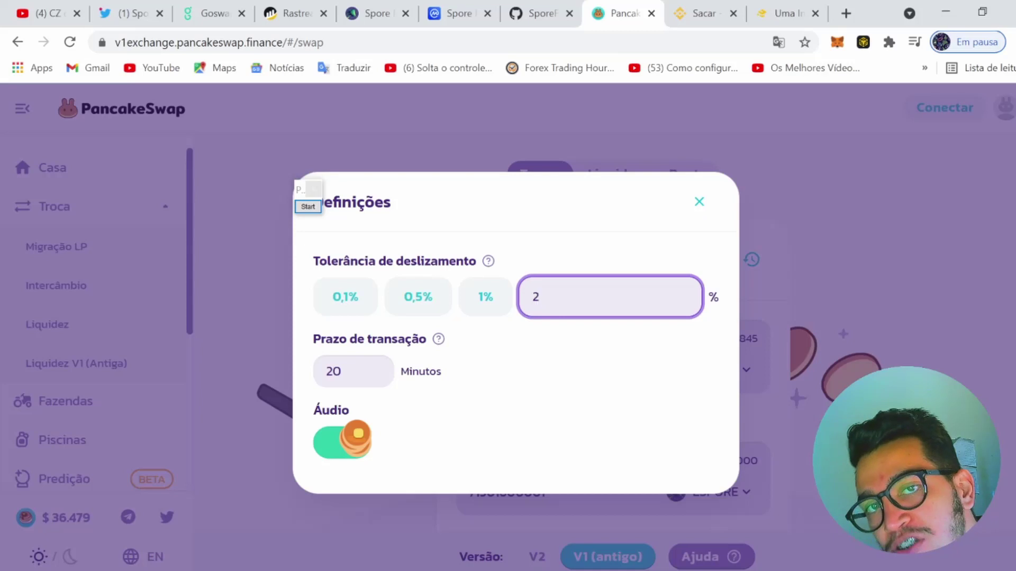
left_click(697, 202)
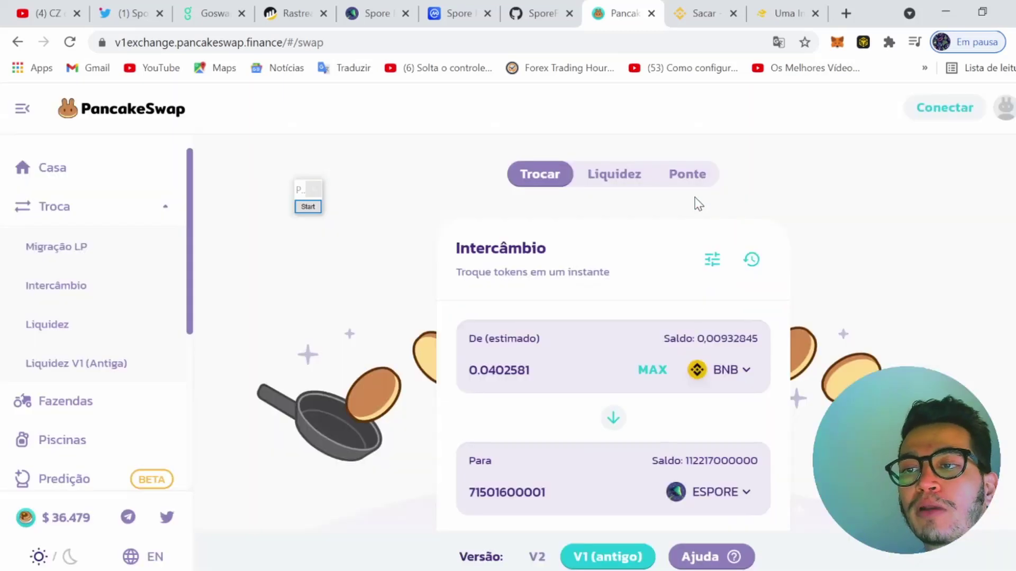
Check the wallet's token balances, then reverse the swap to sell ESPORE for BNB
scroll(724, 377, "down", 4)
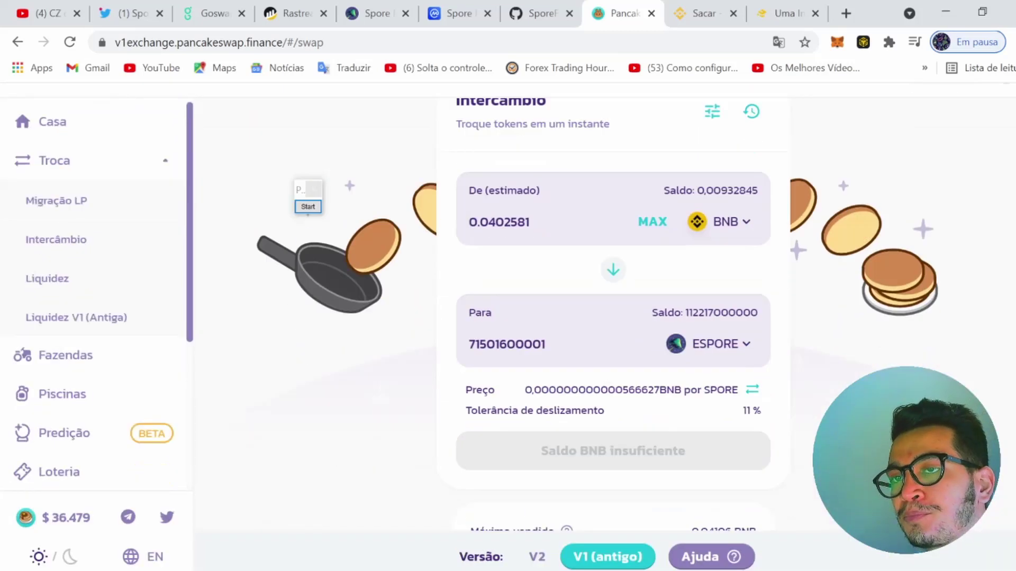
left_click(863, 41)
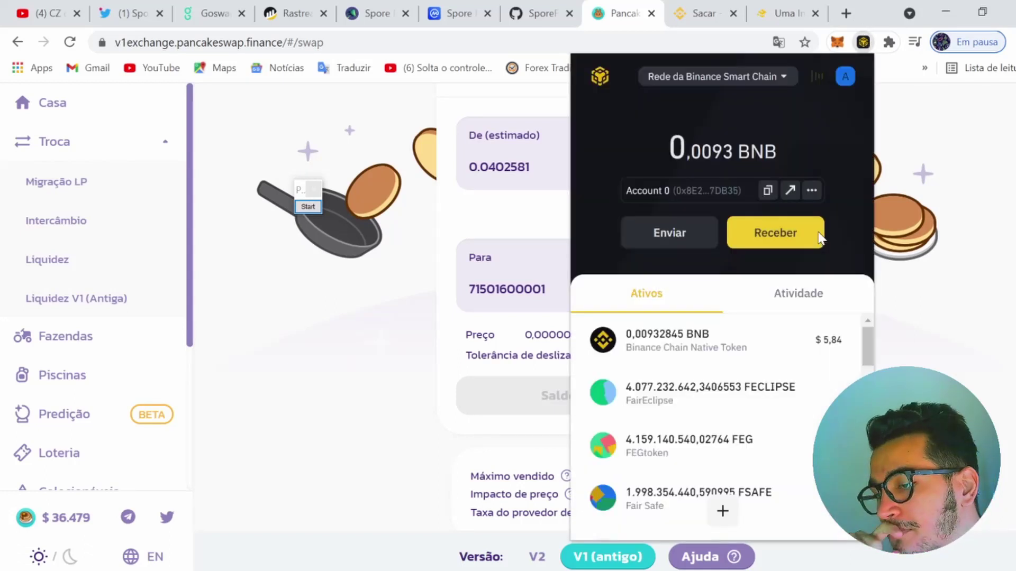
left_click(314, 308)
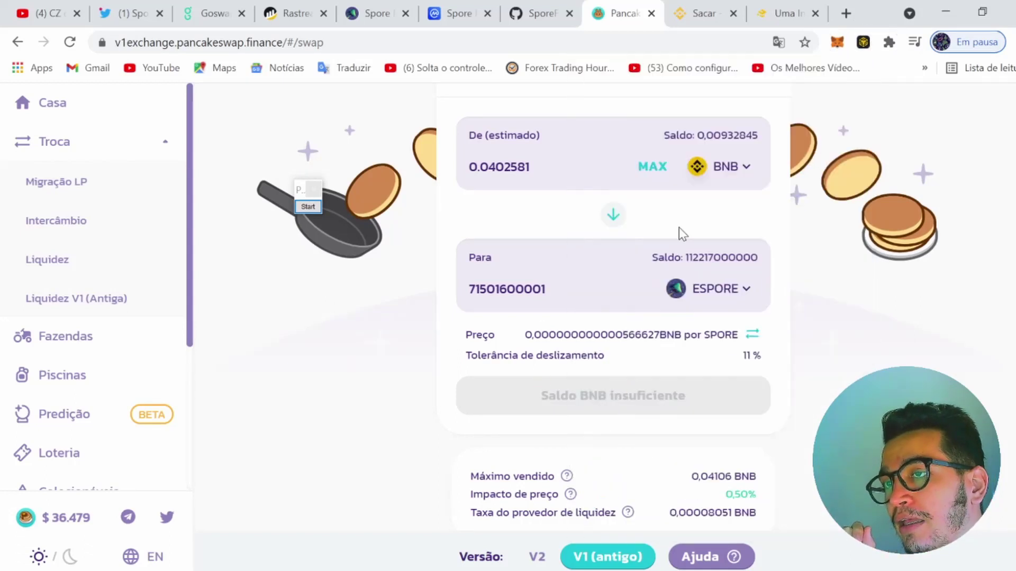
scroll(678, 228, "up", 3)
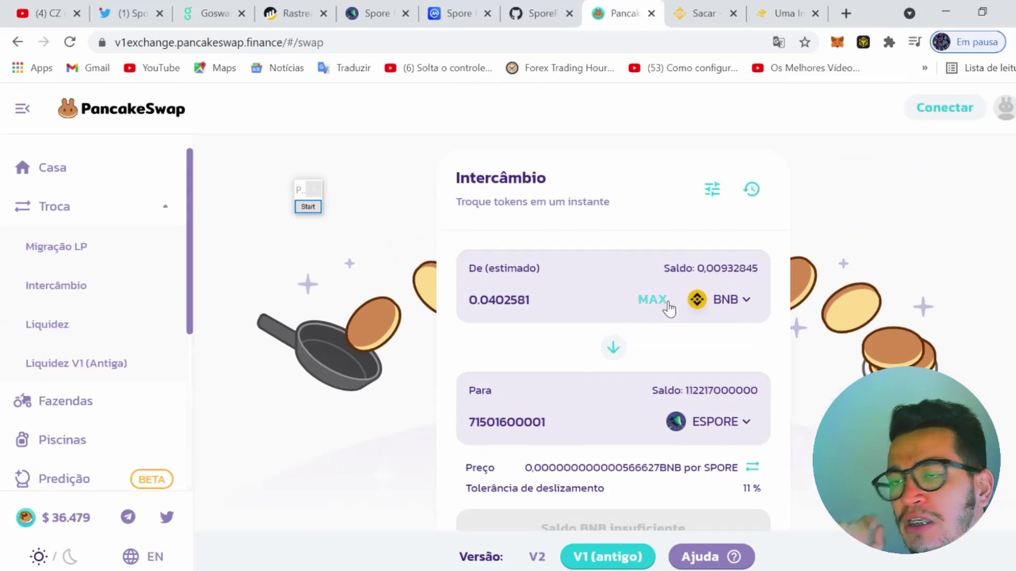
left_click(615, 346)
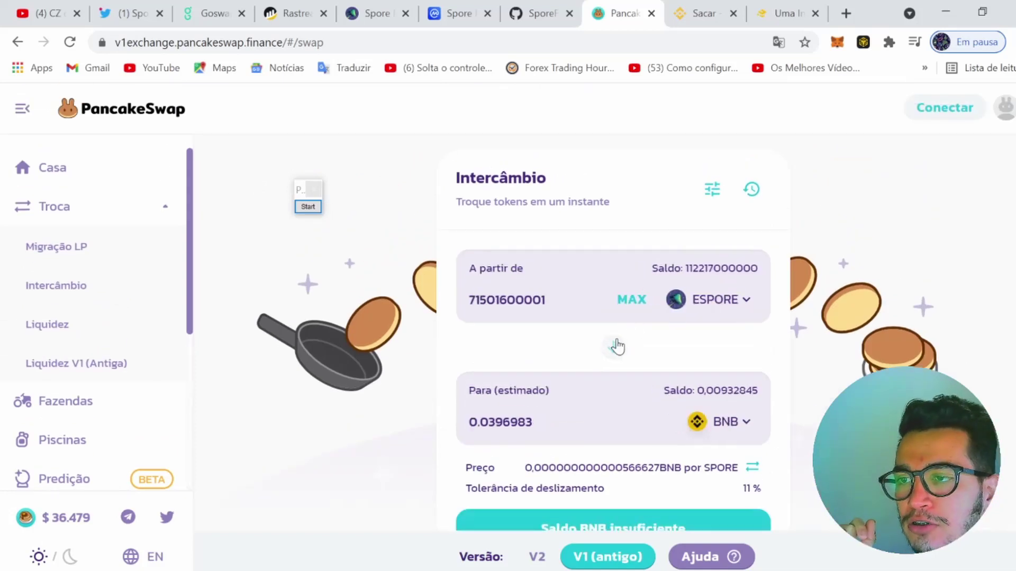
Swap the entire ESPORE balance (112217440587.586) for about 38.88 USDT, then return to GoSwapp
left_click(631, 299)
left_click(706, 421)
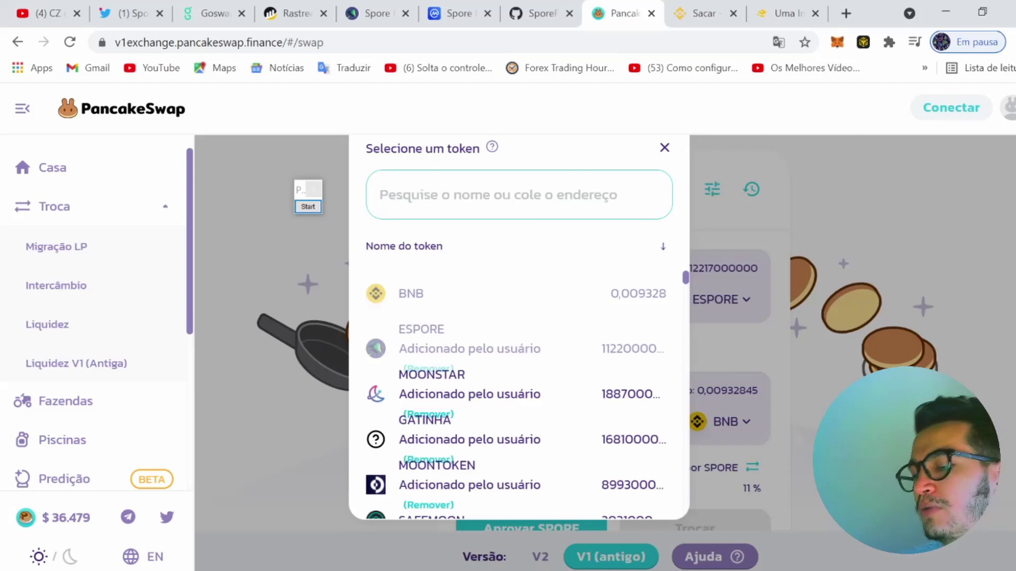
type("usdt")
left_click(438, 307)
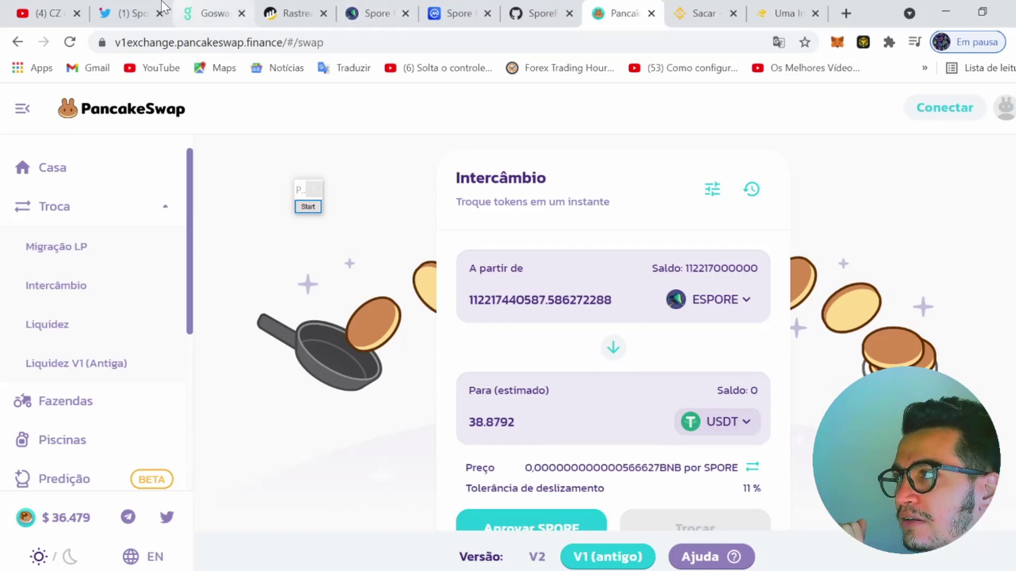
left_click(110, 7)
Zoom in and out on GoSwapp's SPORE/USD price history chart
left_click(200, 8)
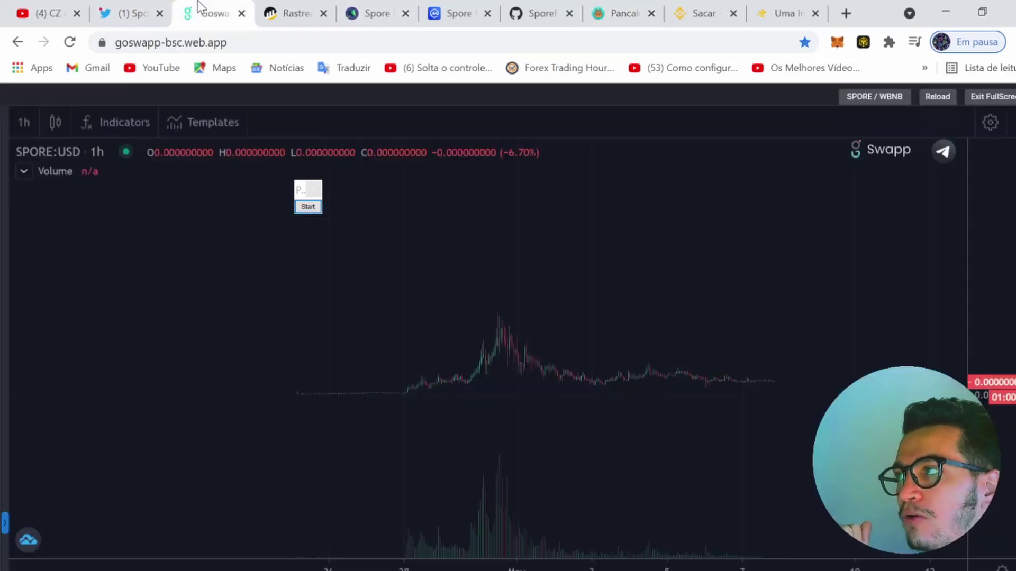
scroll(698, 371, "up", 5)
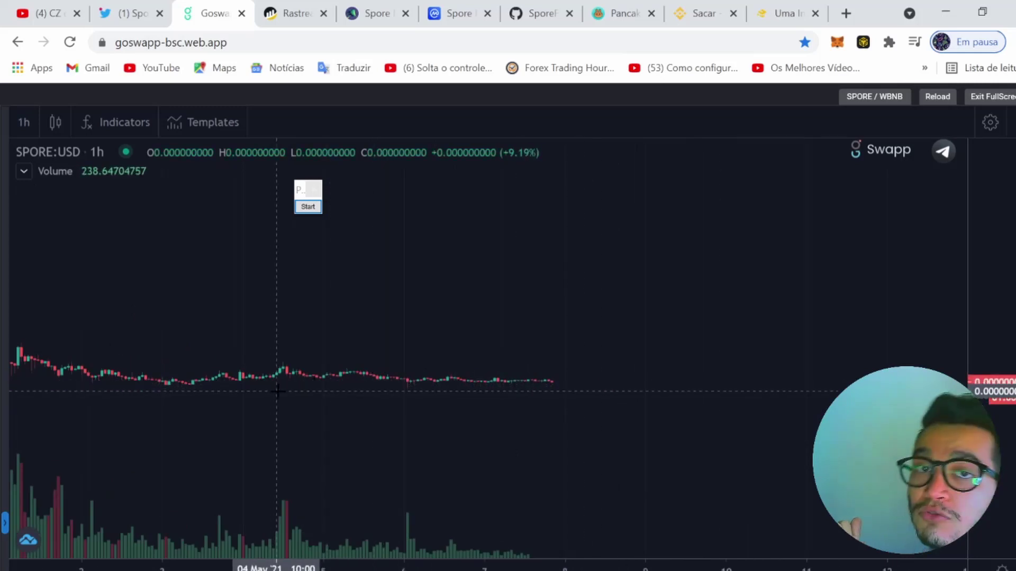
scroll(276, 397, "down", 2)
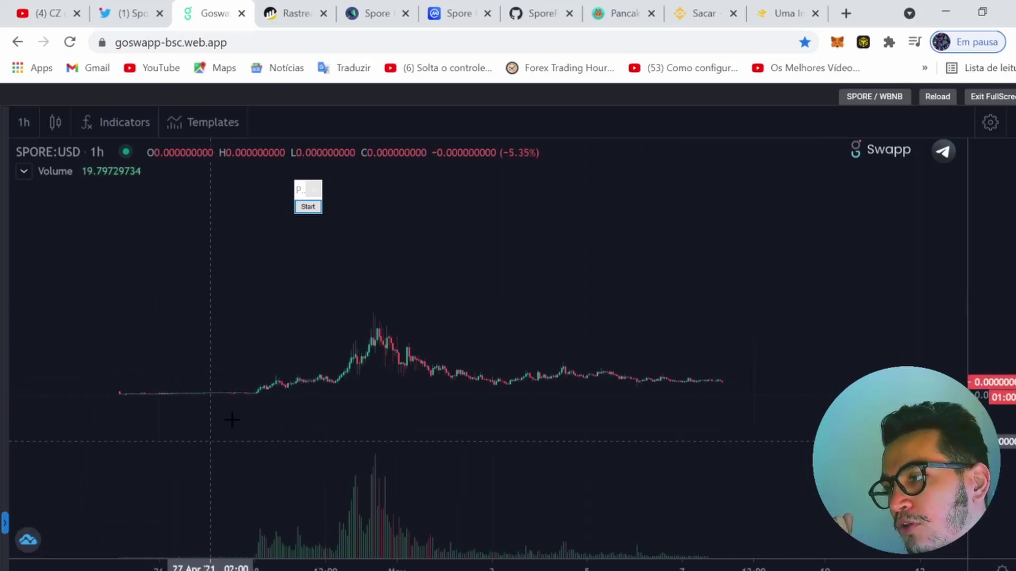
scroll(635, 418, "up", 2)
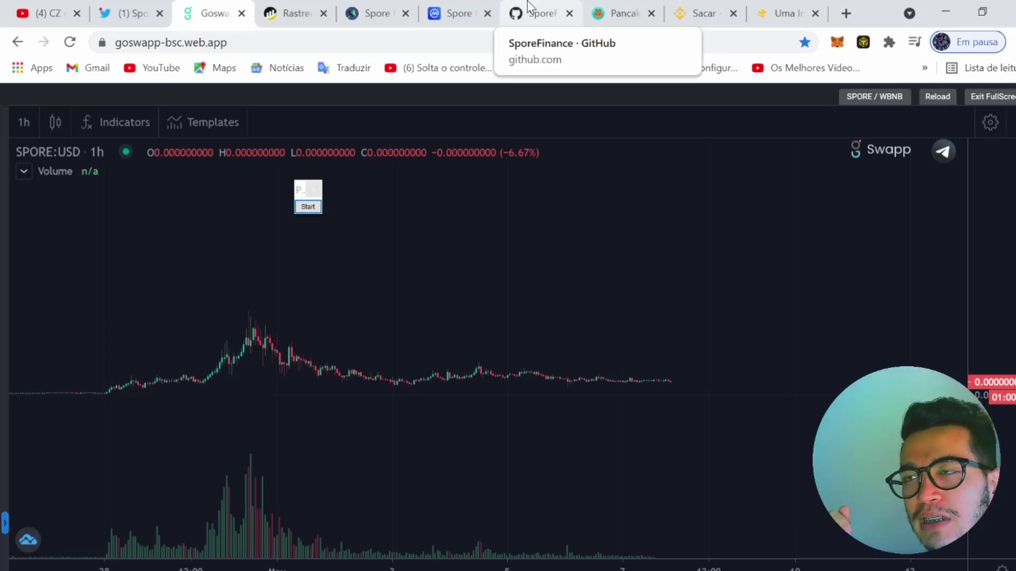
Flip through the GitHub, PancakeSwap and Binance withdrawal tabs, ending on SporeFinance's Twitter profile
left_click(512, 10)
left_click(614, 12)
left_click(717, 7)
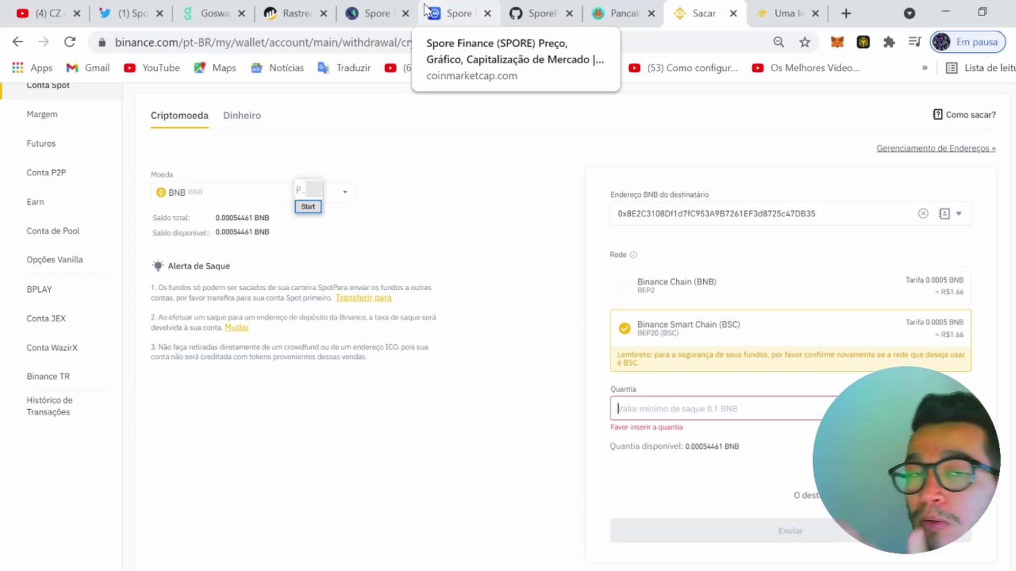
left_click(103, 8)
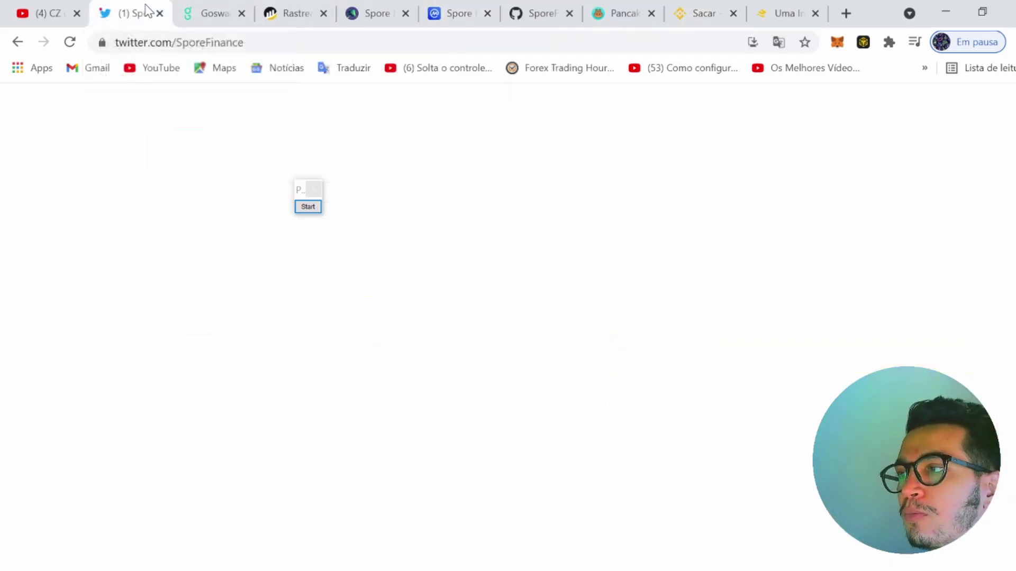